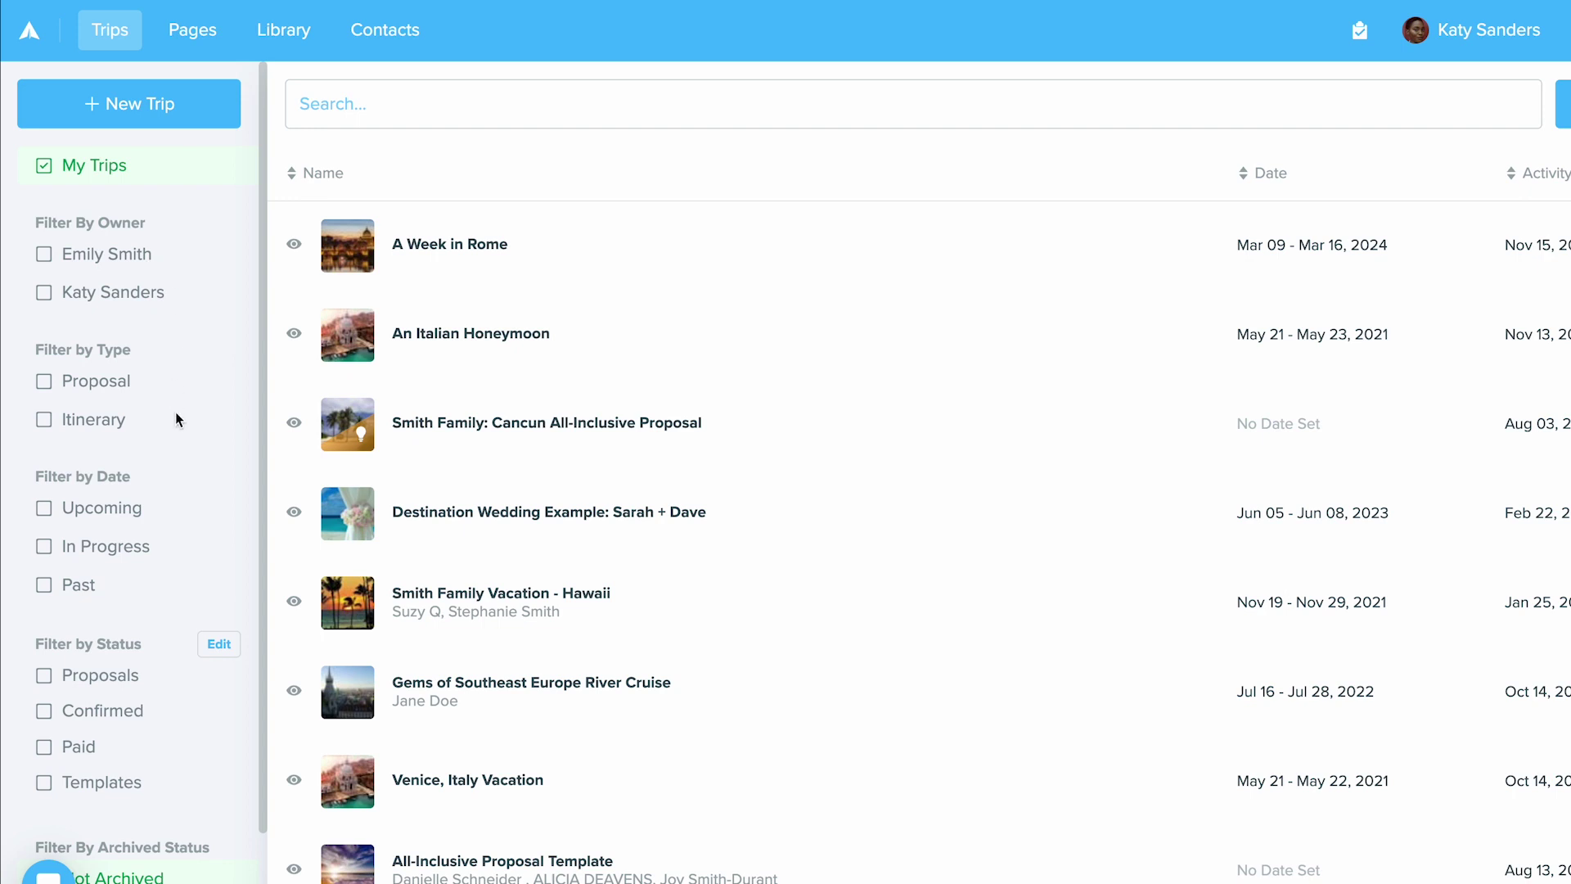
Apply and clear the Proposal and Itinerary trip-type filters on the trips list.
click(137, 383)
click(136, 379)
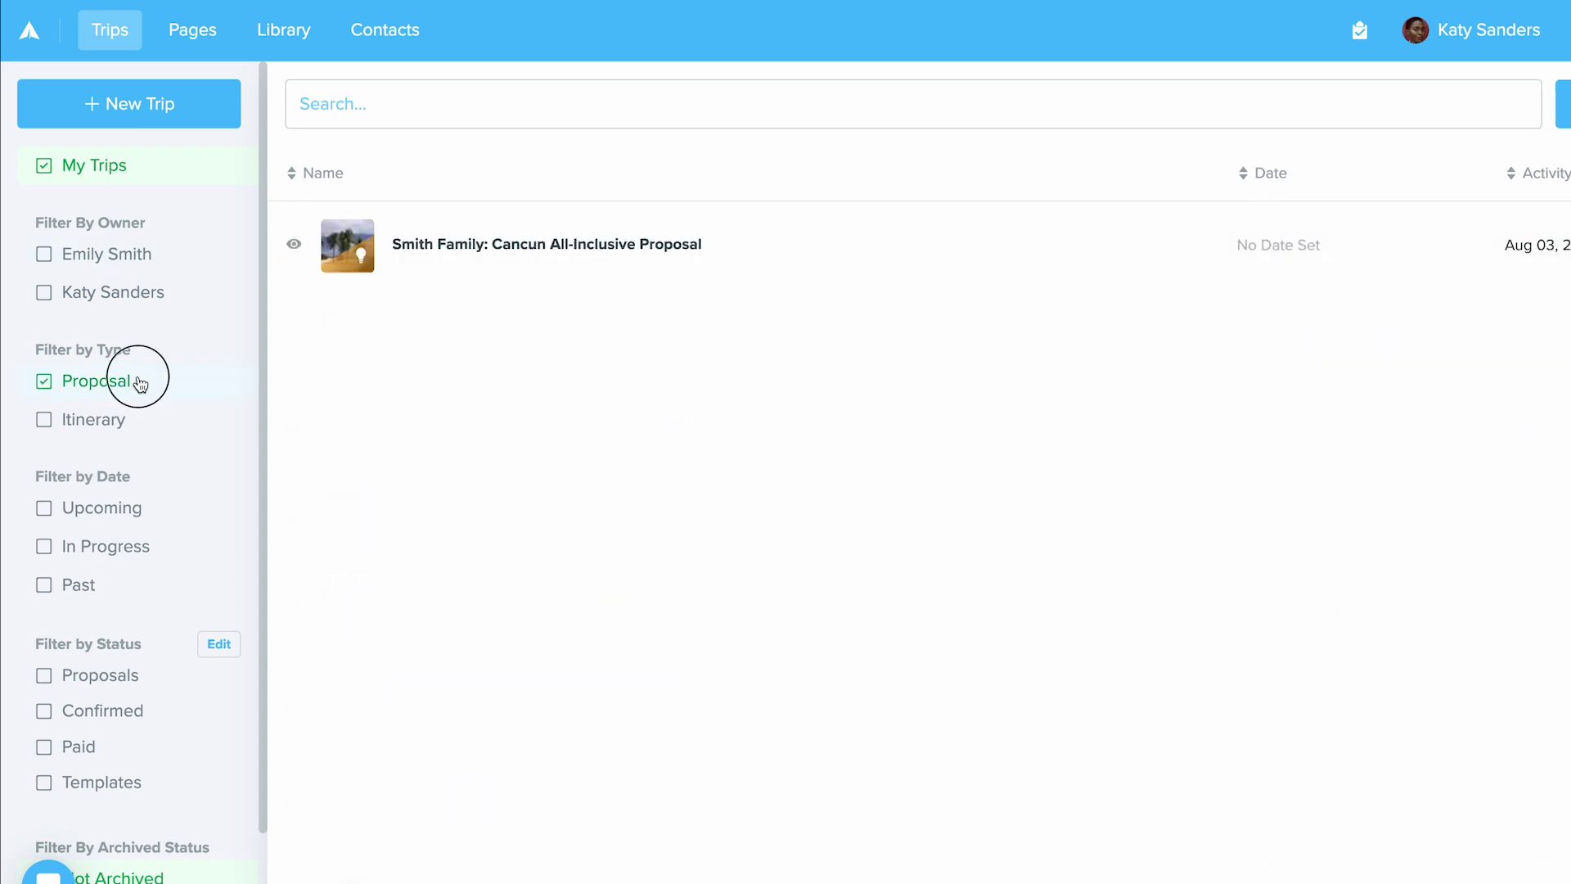
click(131, 432)
click(131, 432)
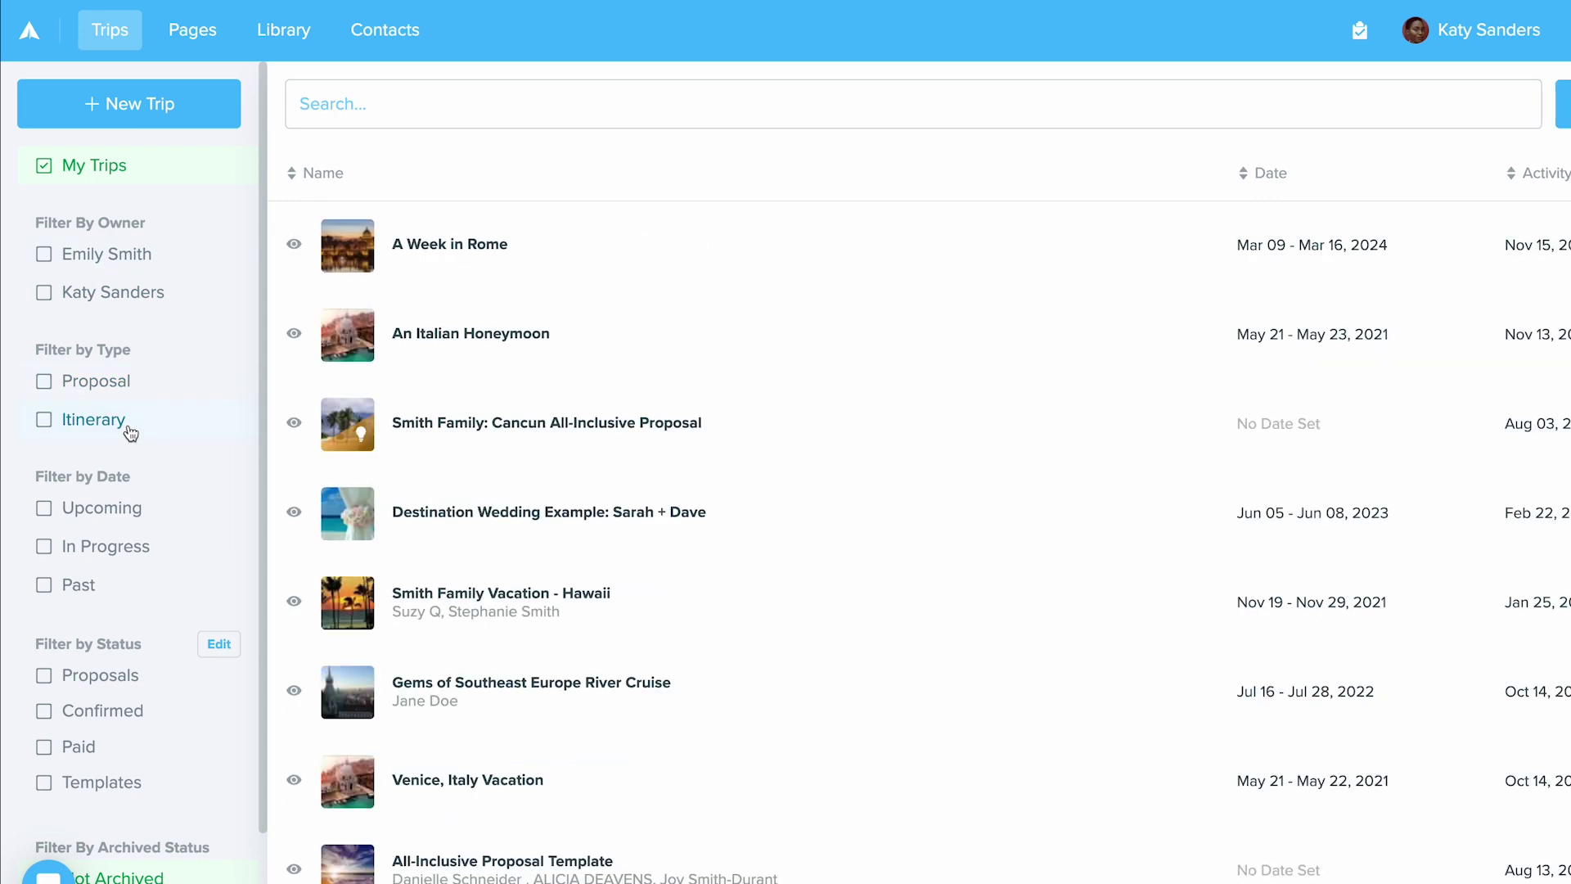
scroll(204, 563, down, 1)
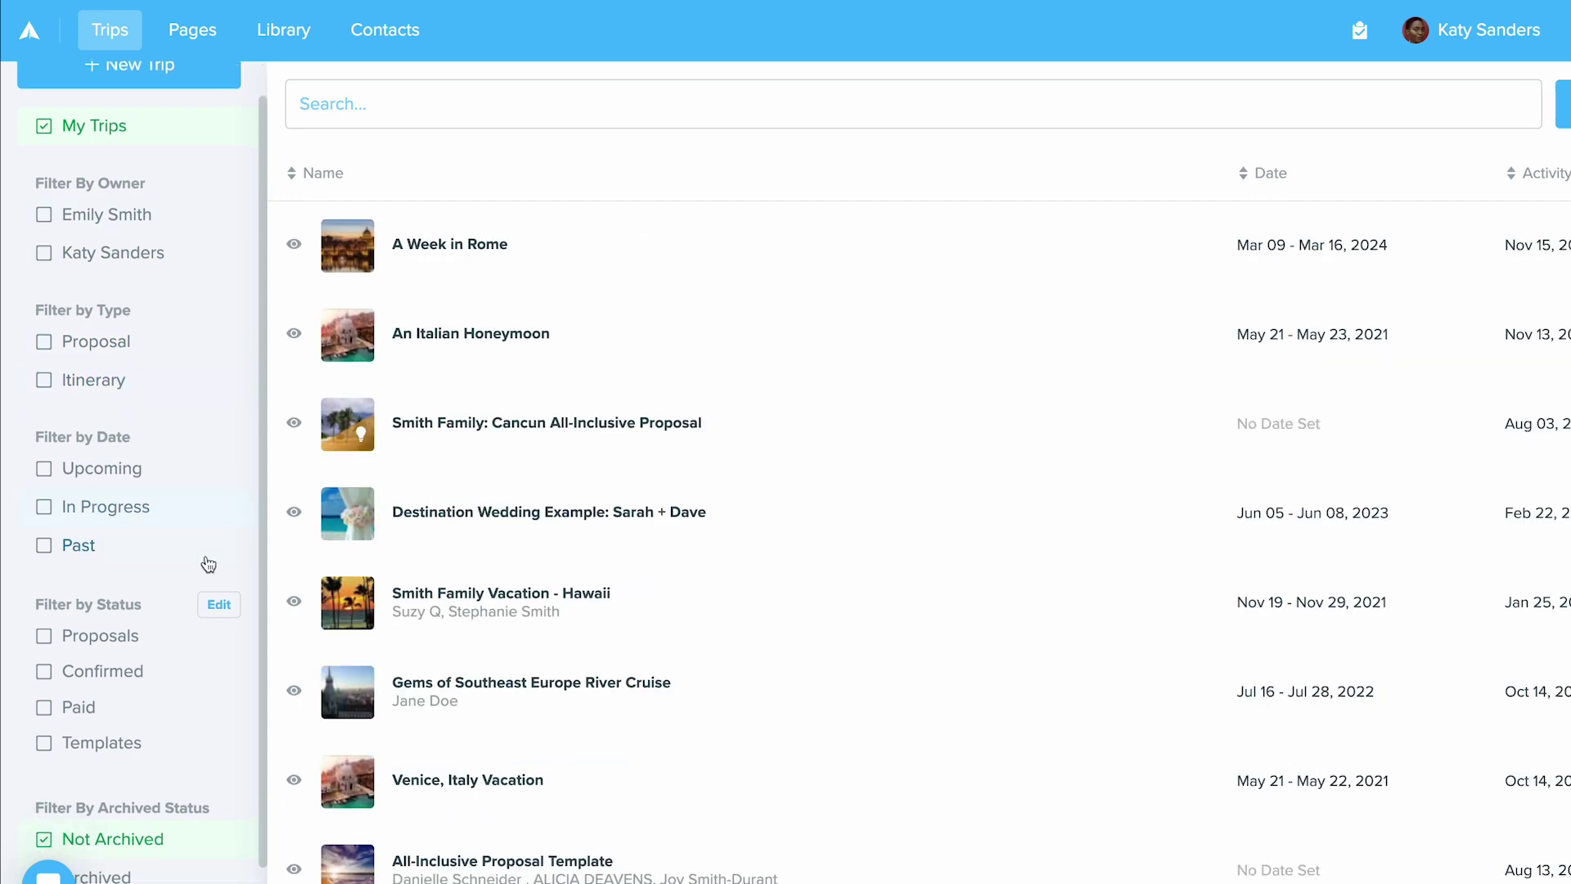
Apply and clear the Upcoming and Past trip filters.
click(153, 472)
click(154, 472)
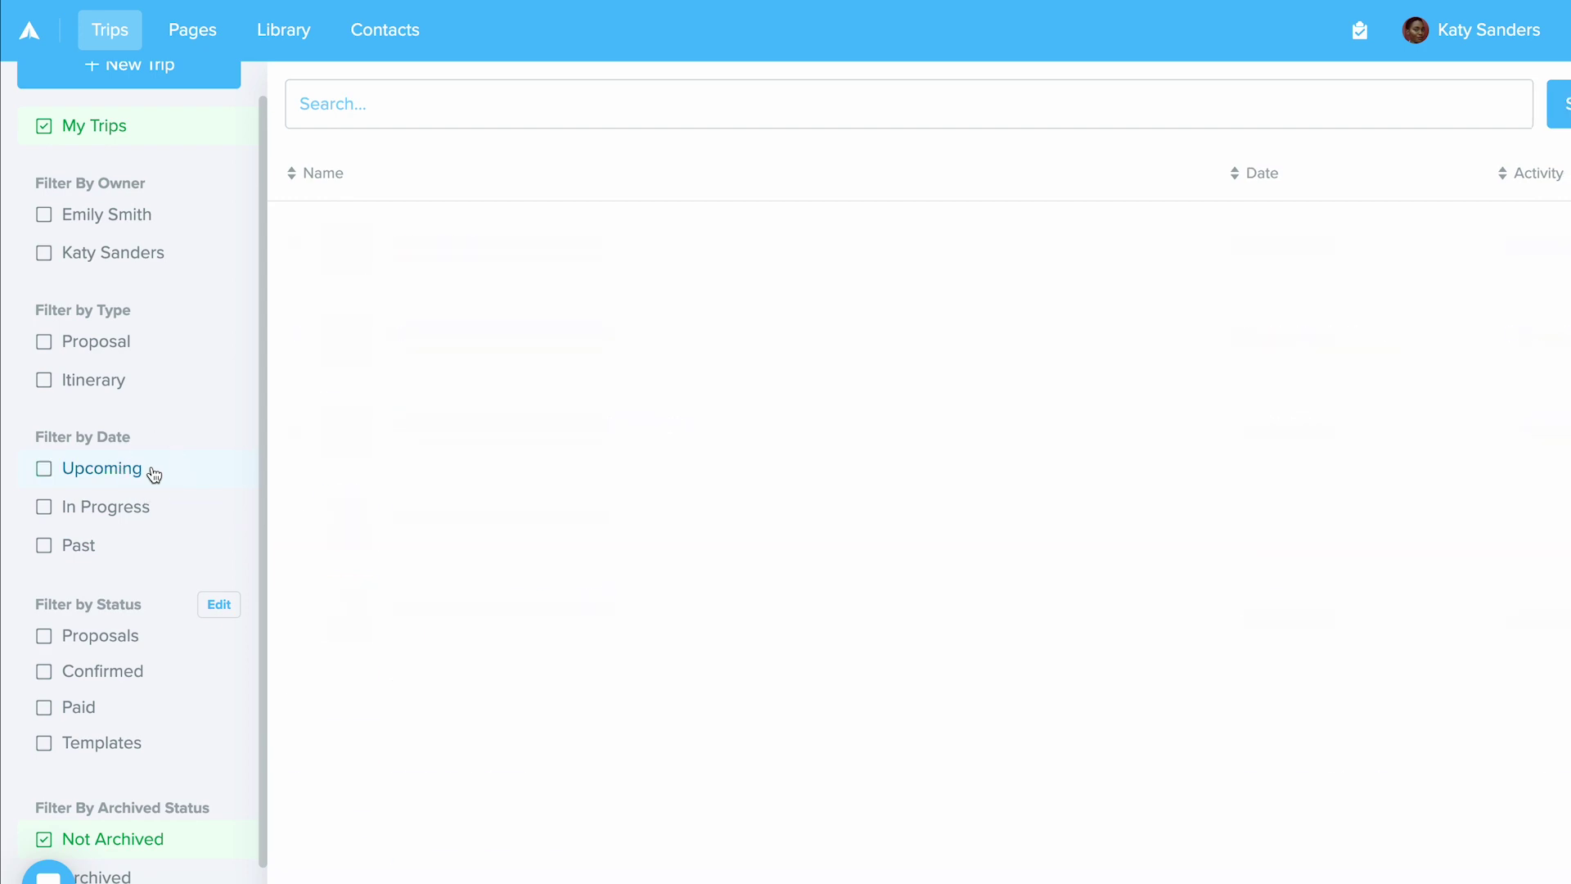
click(131, 549)
click(129, 549)
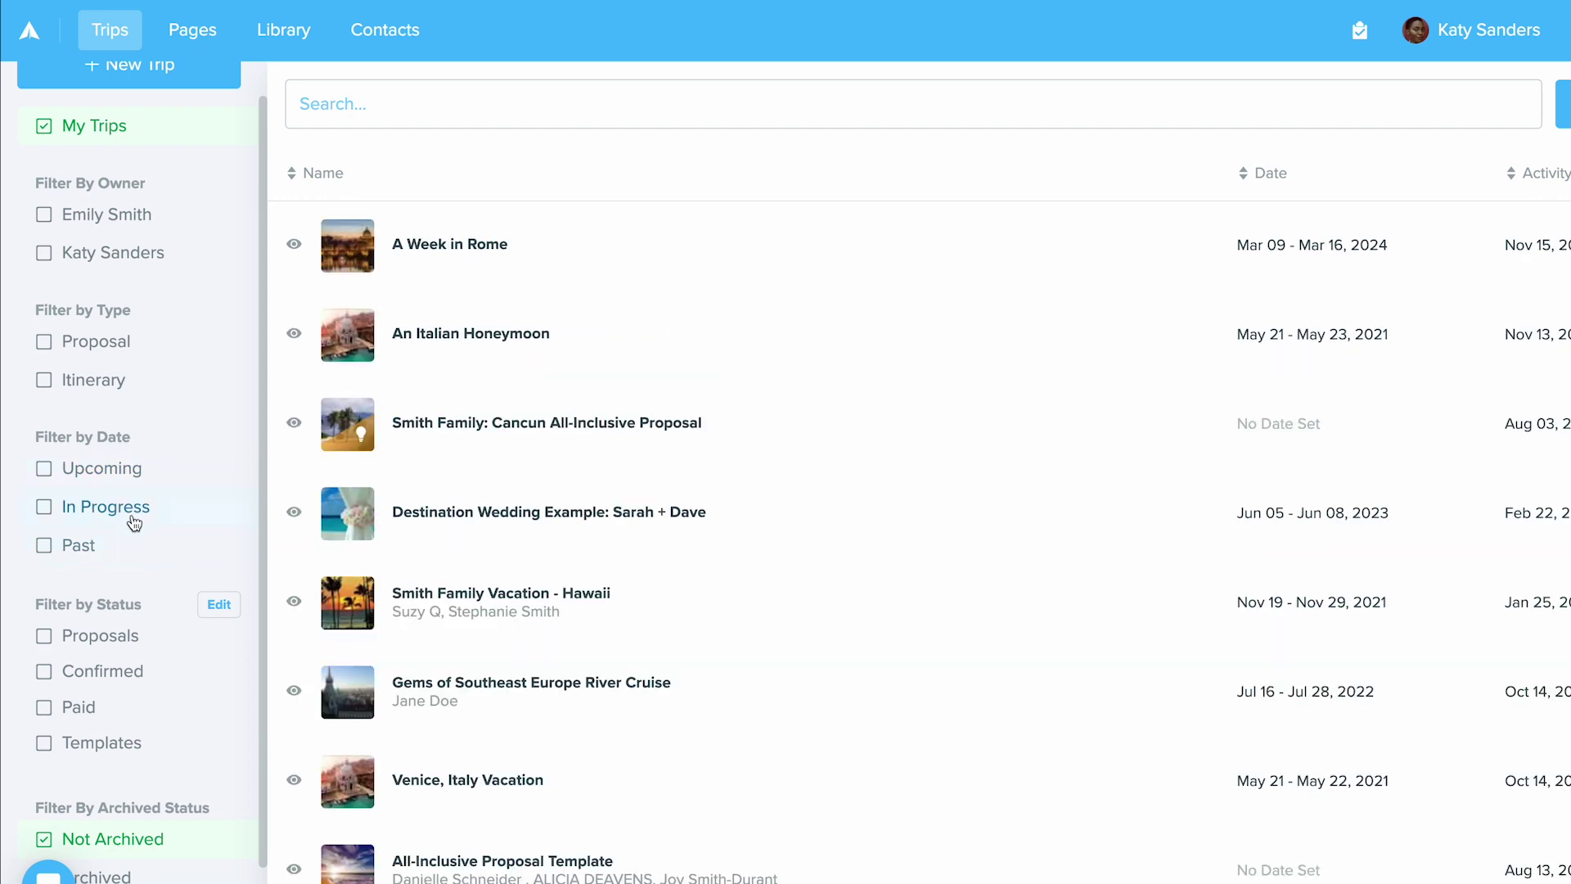
scroll(134, 522, down, 1)
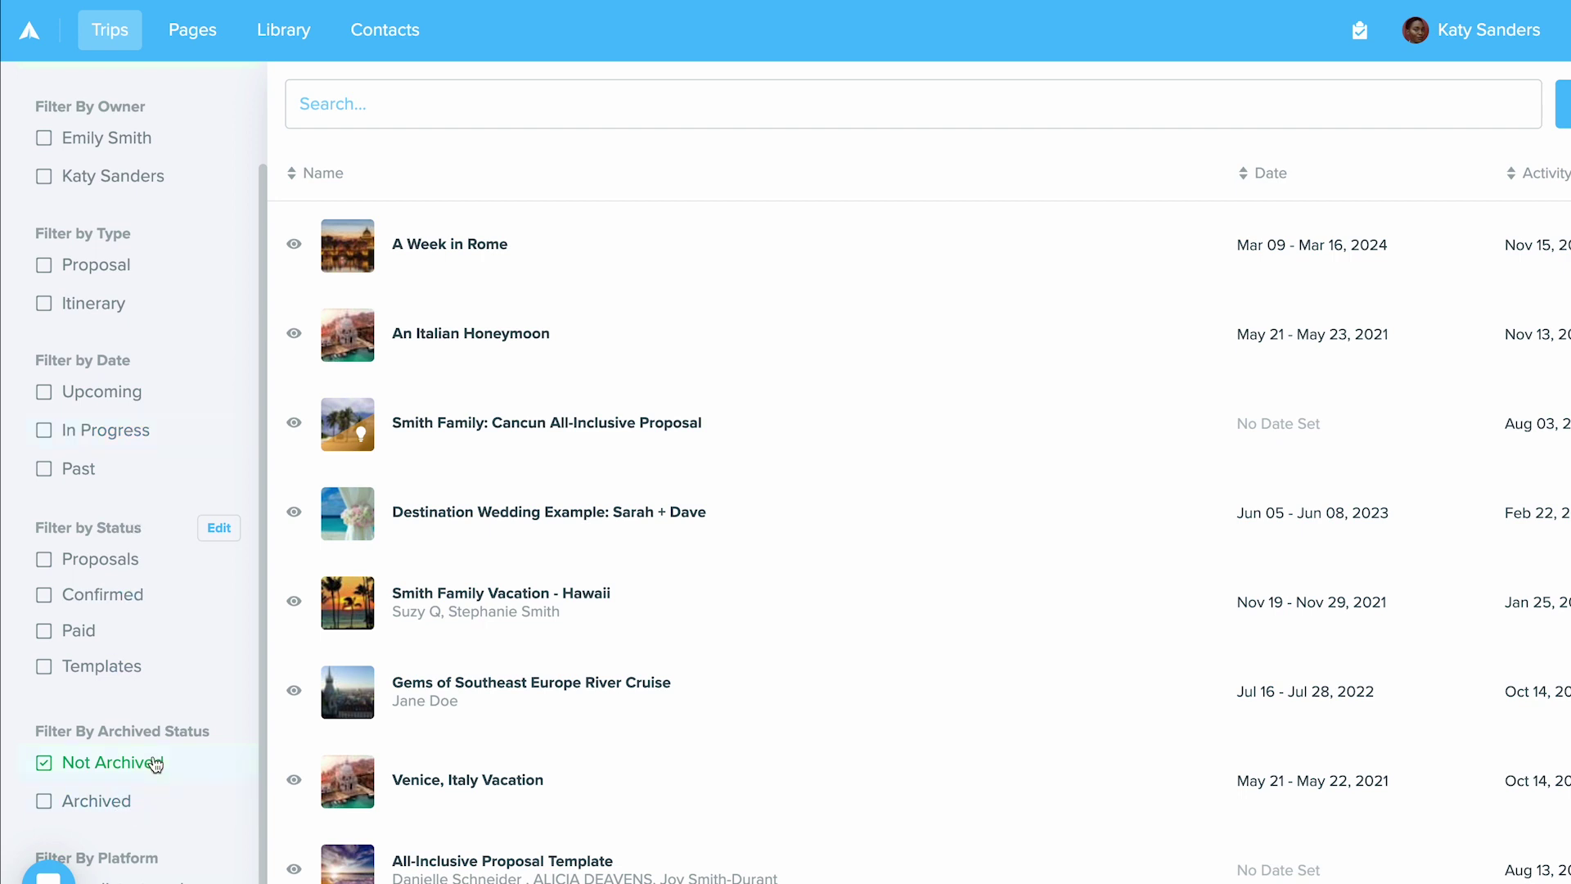
scroll(155, 757, up, 1)
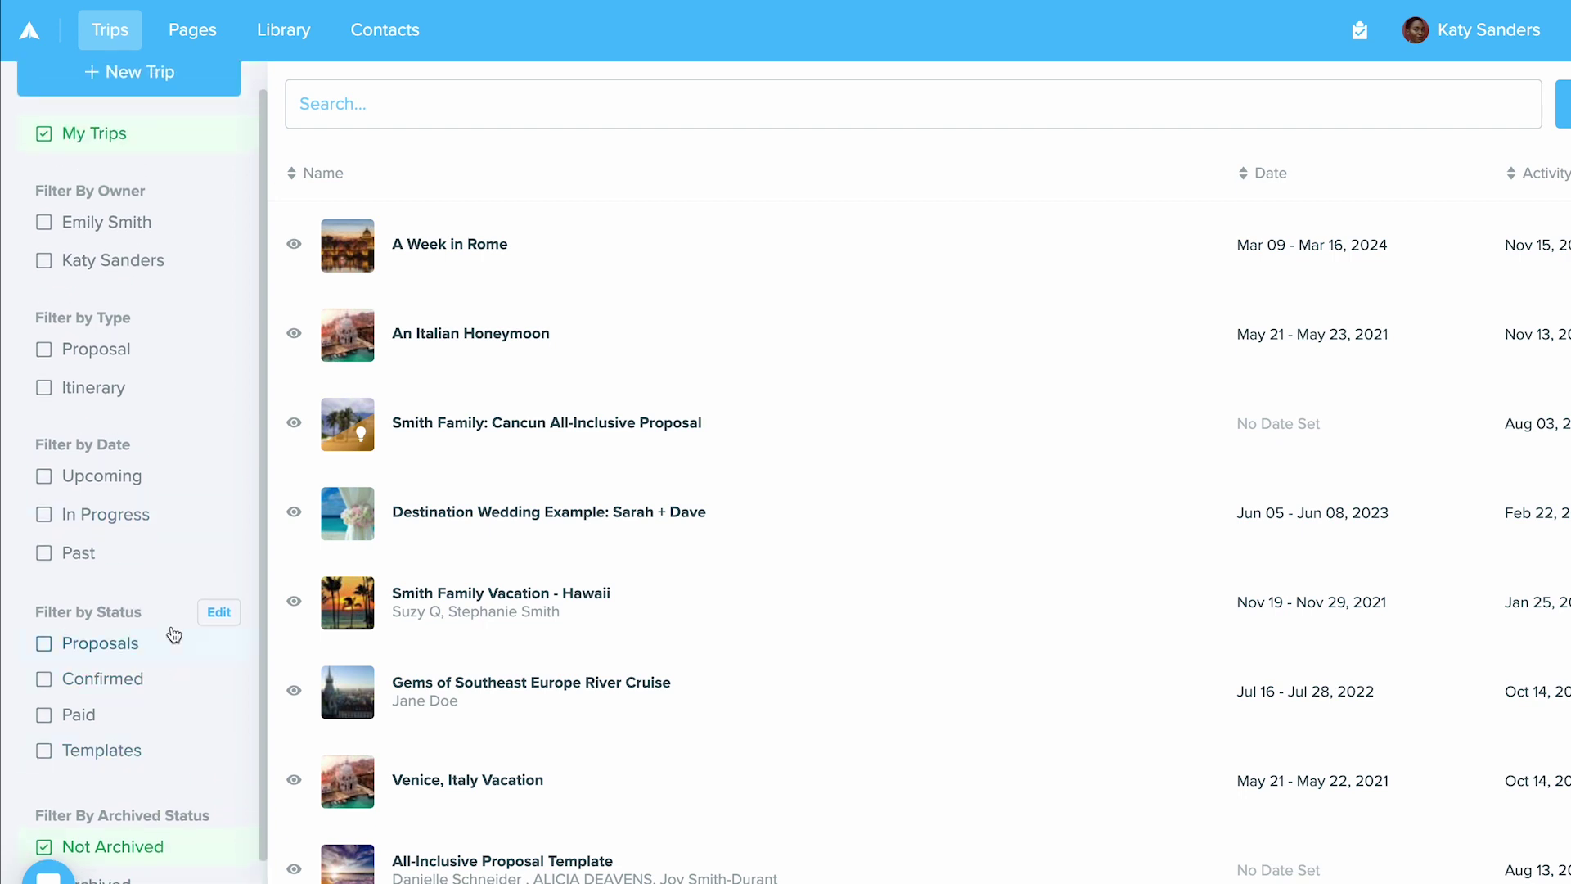
Enter and exit editing mode for the list of trip statuses.
click(216, 623)
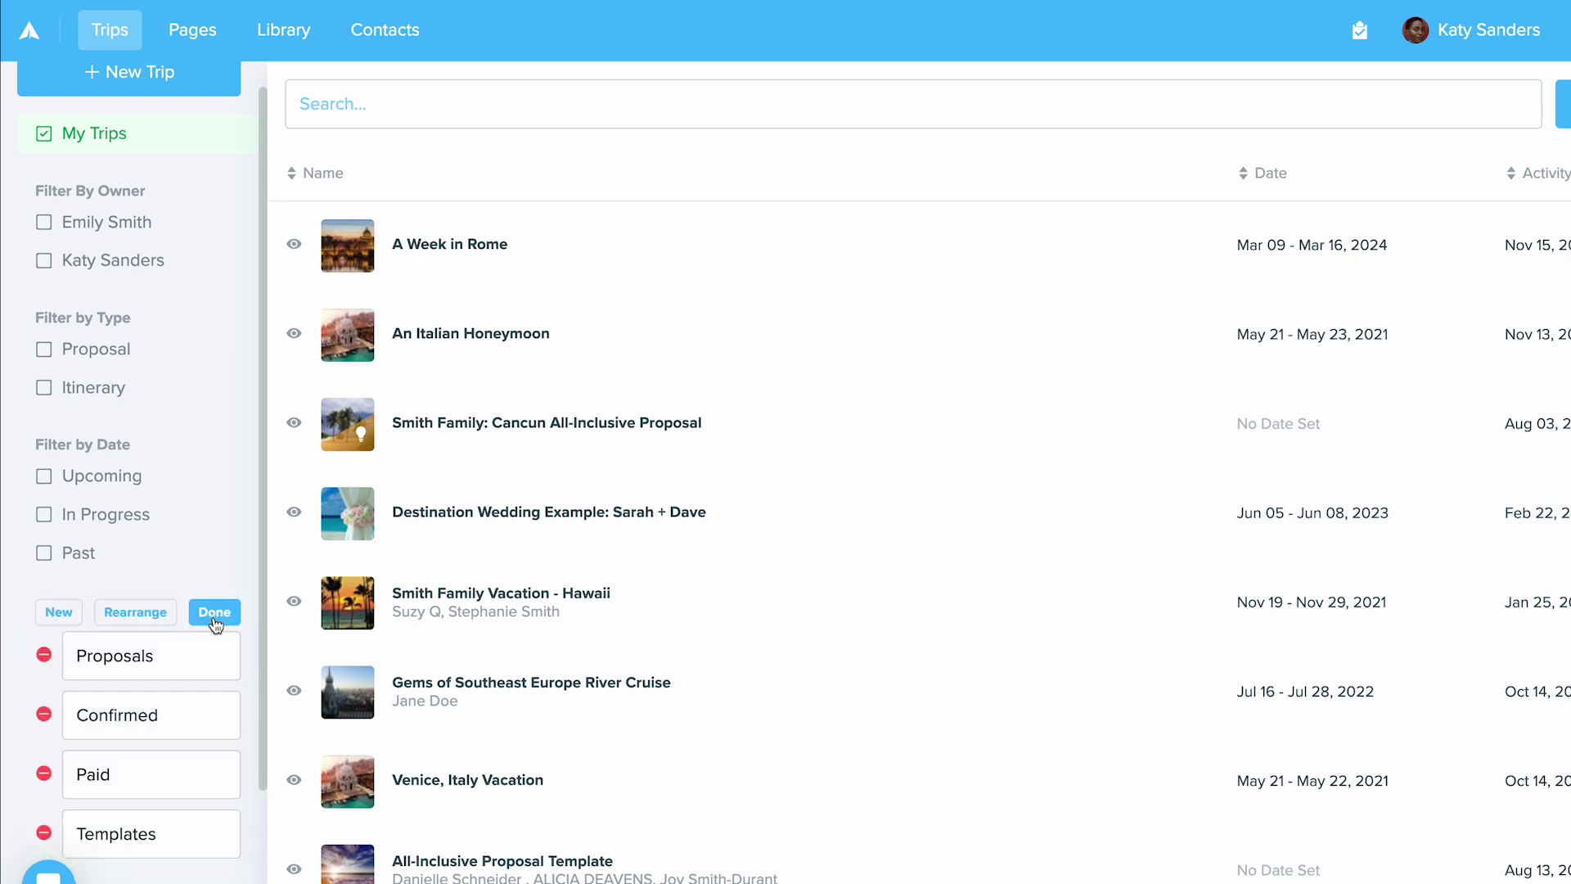
click(233, 620)
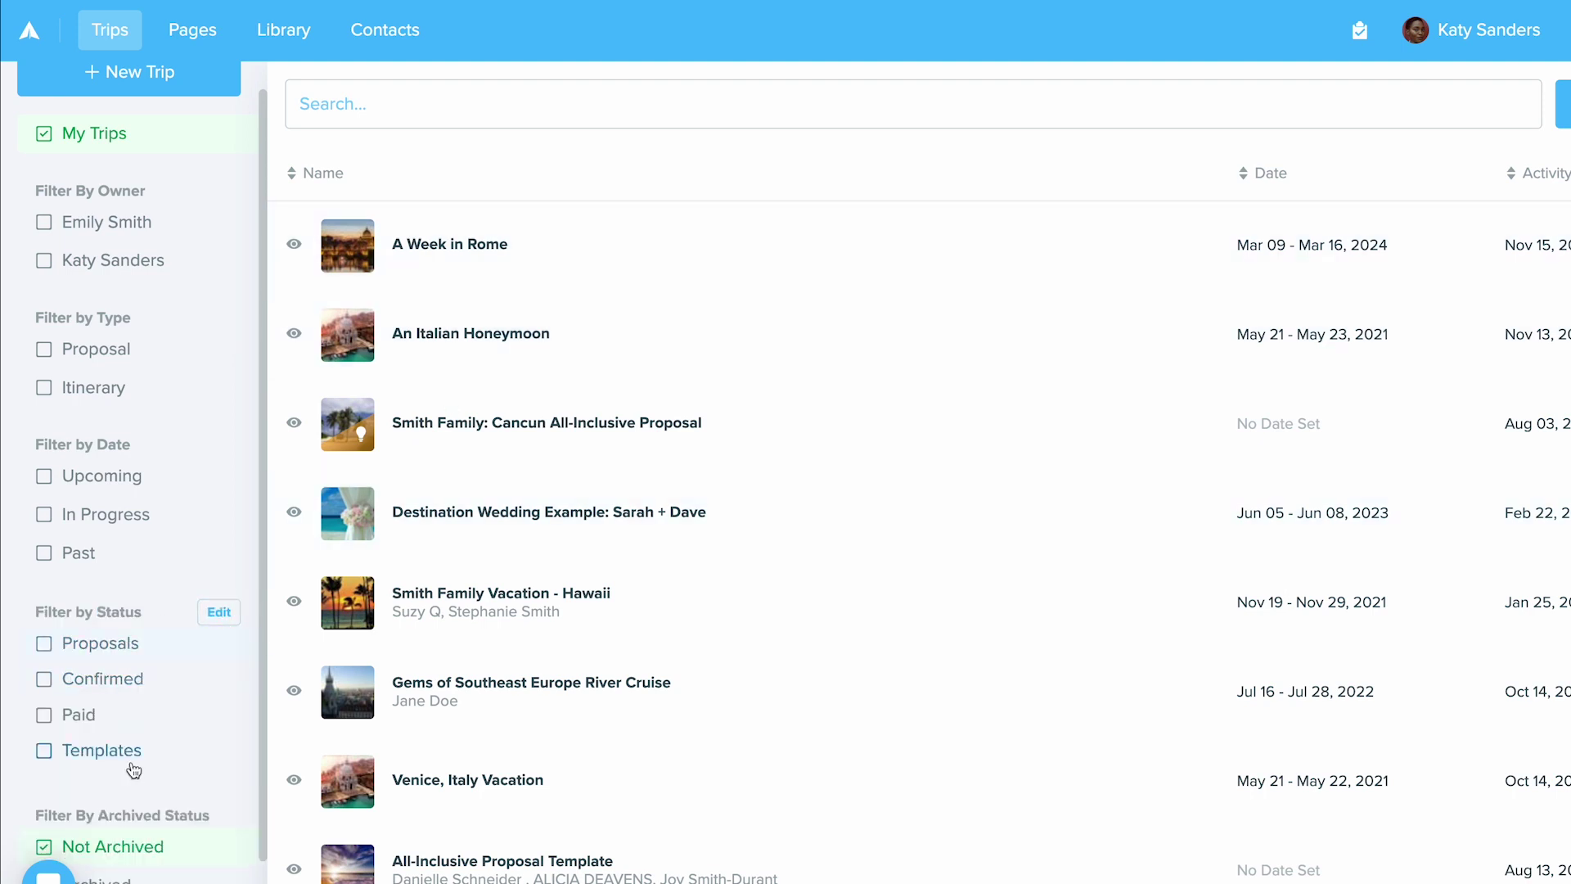
scroll(233, 442, up, 1)
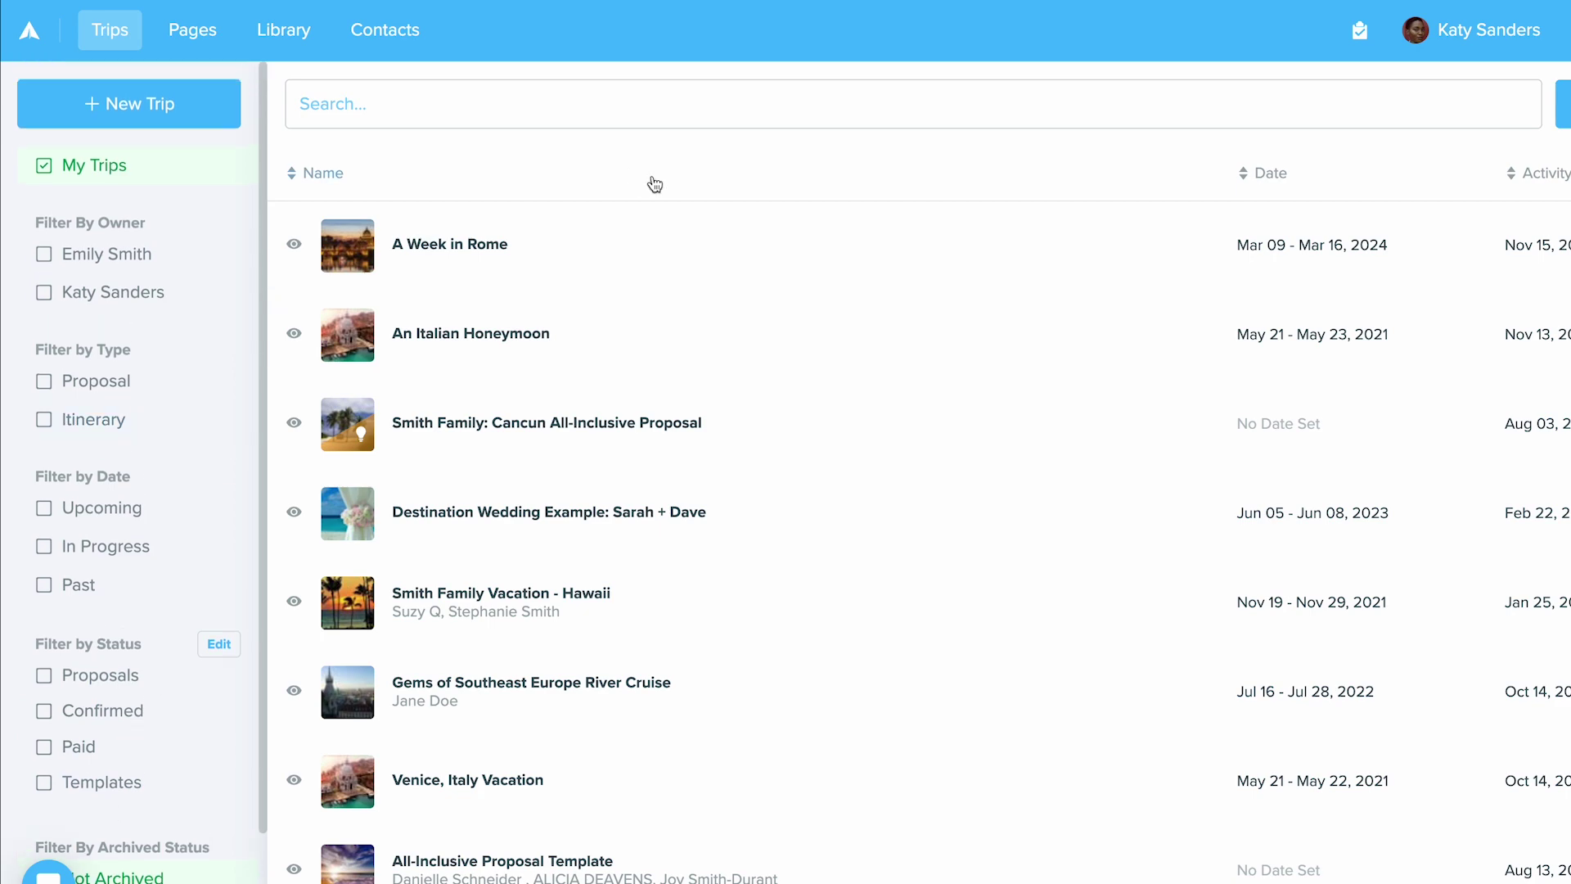
Open A Week in Rome's details and review its activity filter options, keeping All Activity.
click(659, 236)
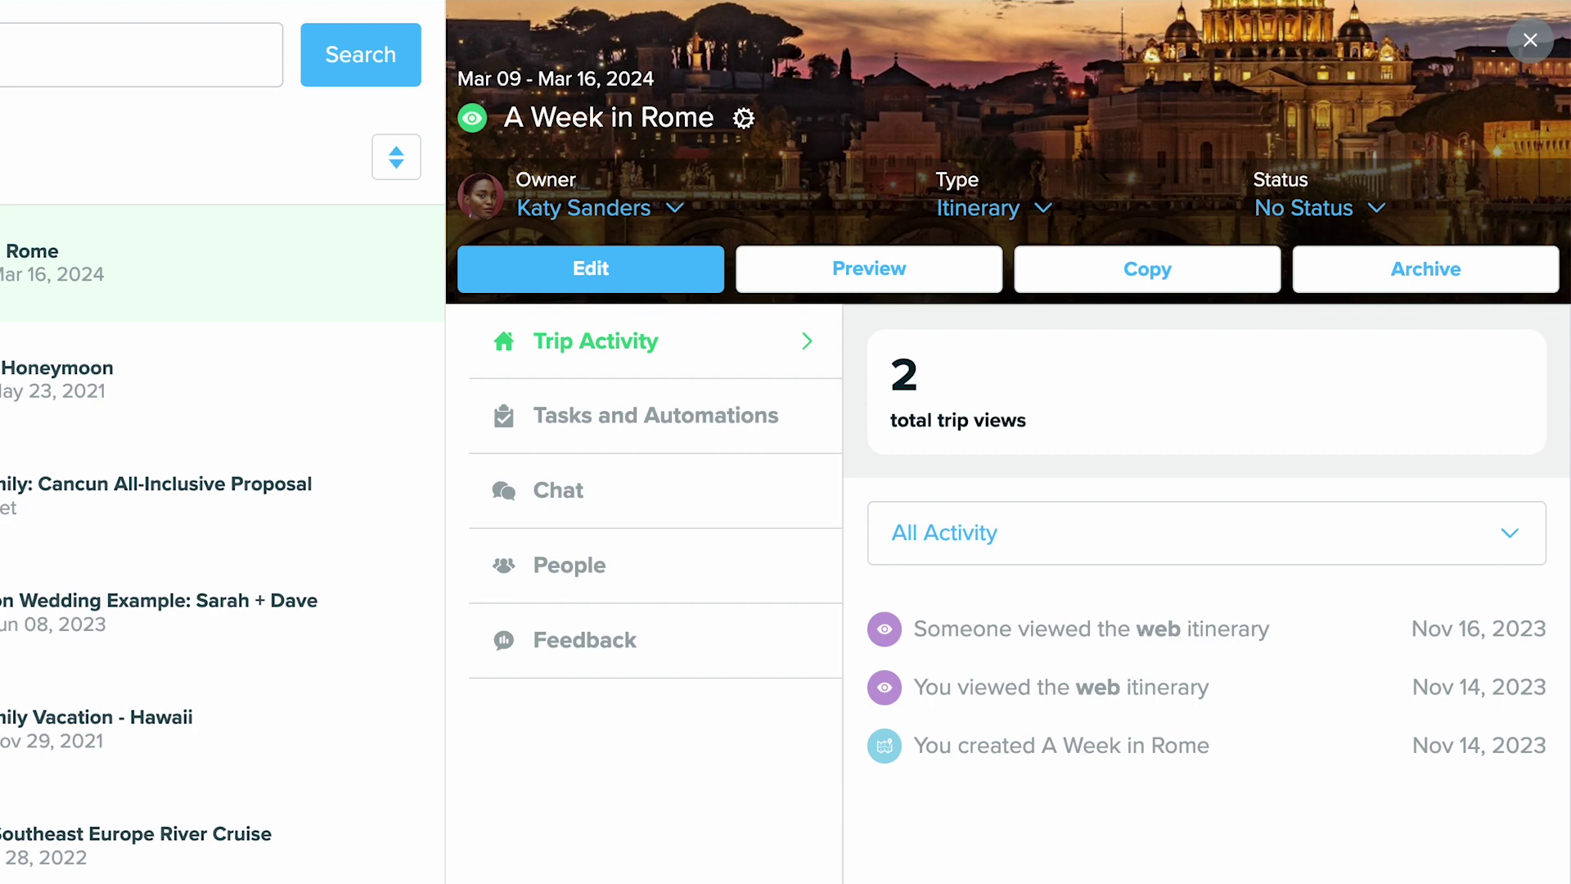
click(1030, 563)
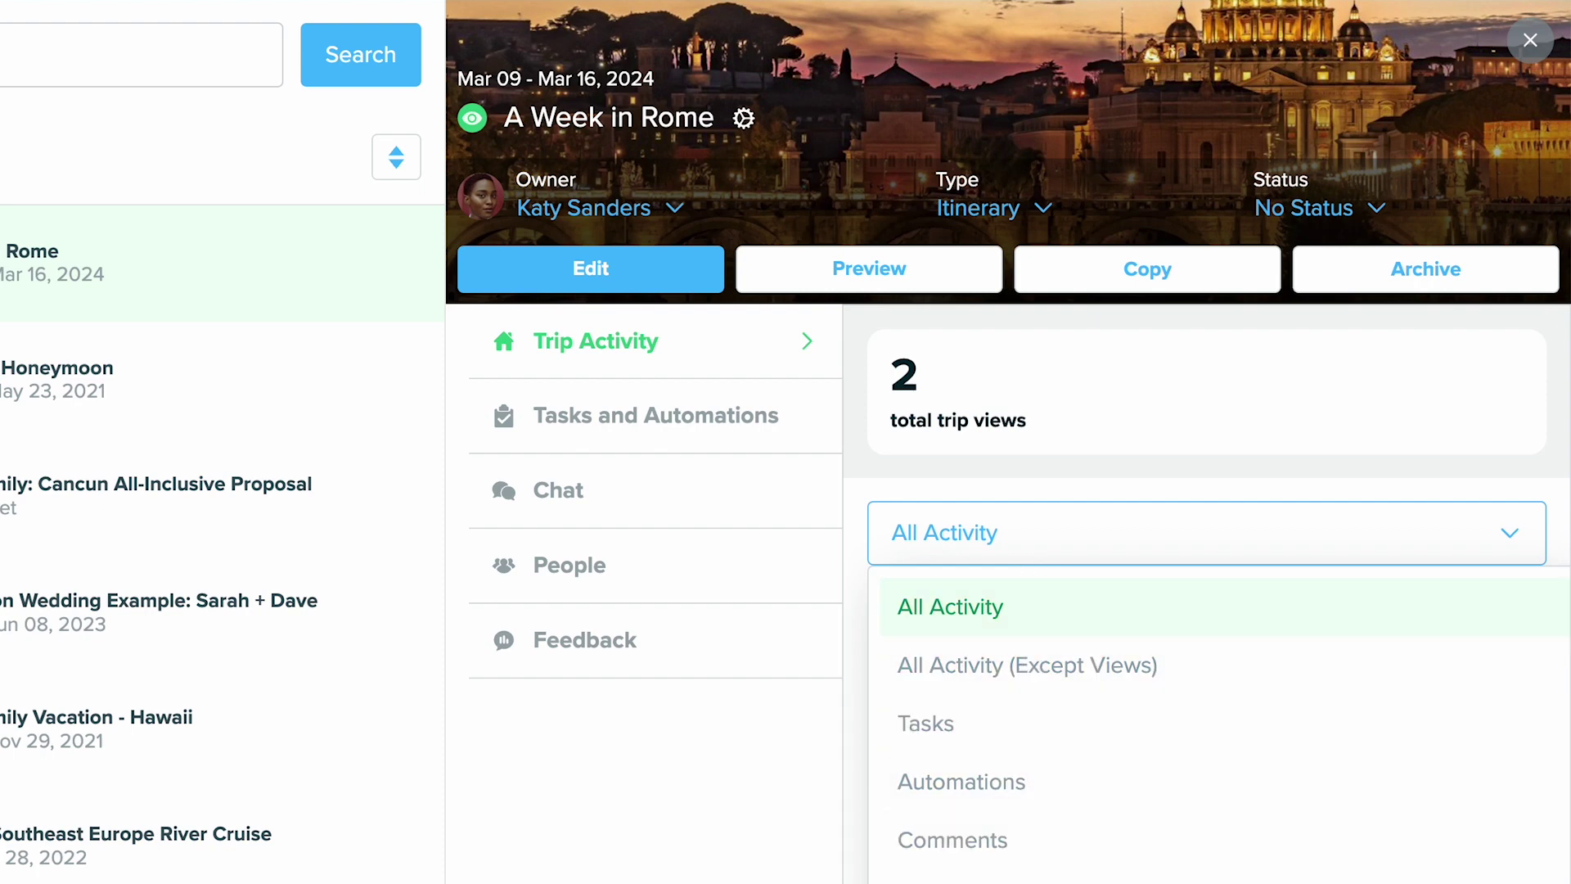
click(857, 596)
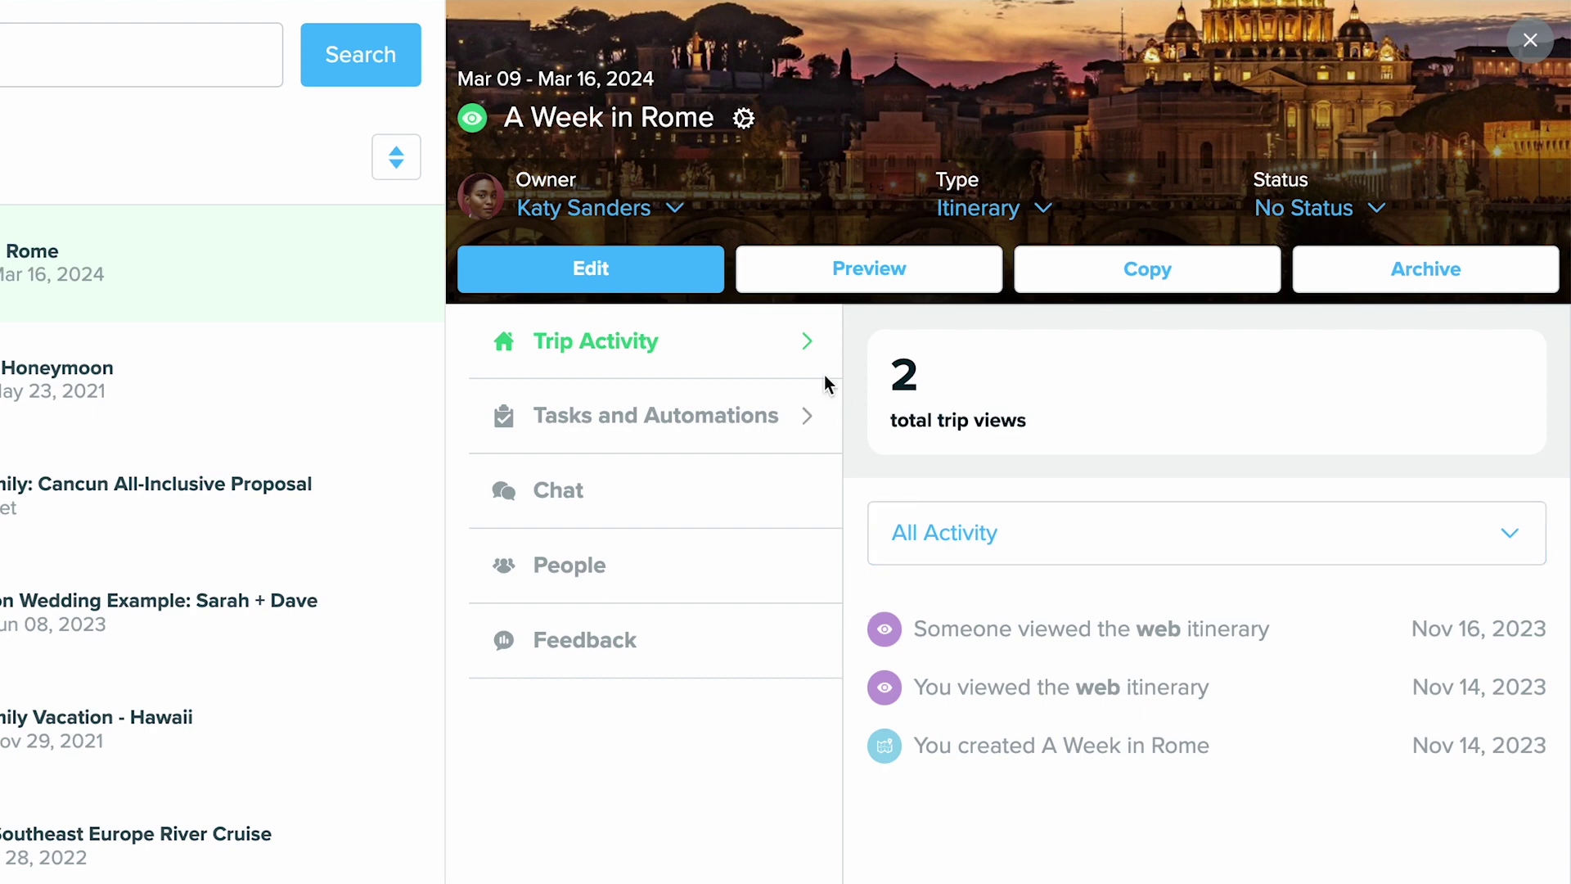
Browse A Week in Rome's Tasks and Automations, Chat, People and Feedback sidebar sections.
click(701, 431)
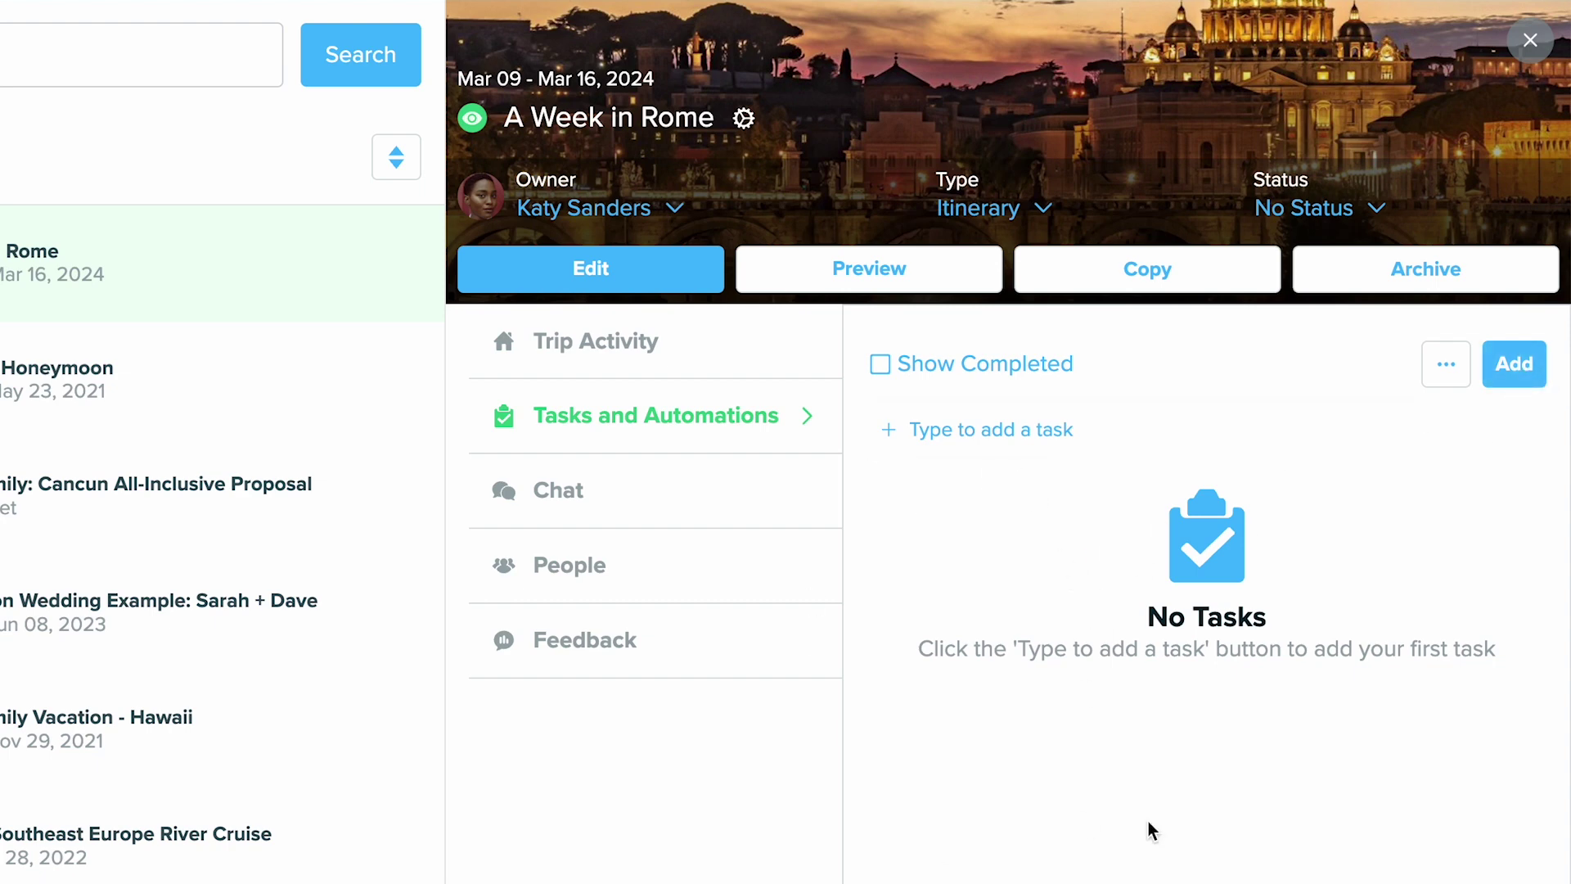
click(542, 518)
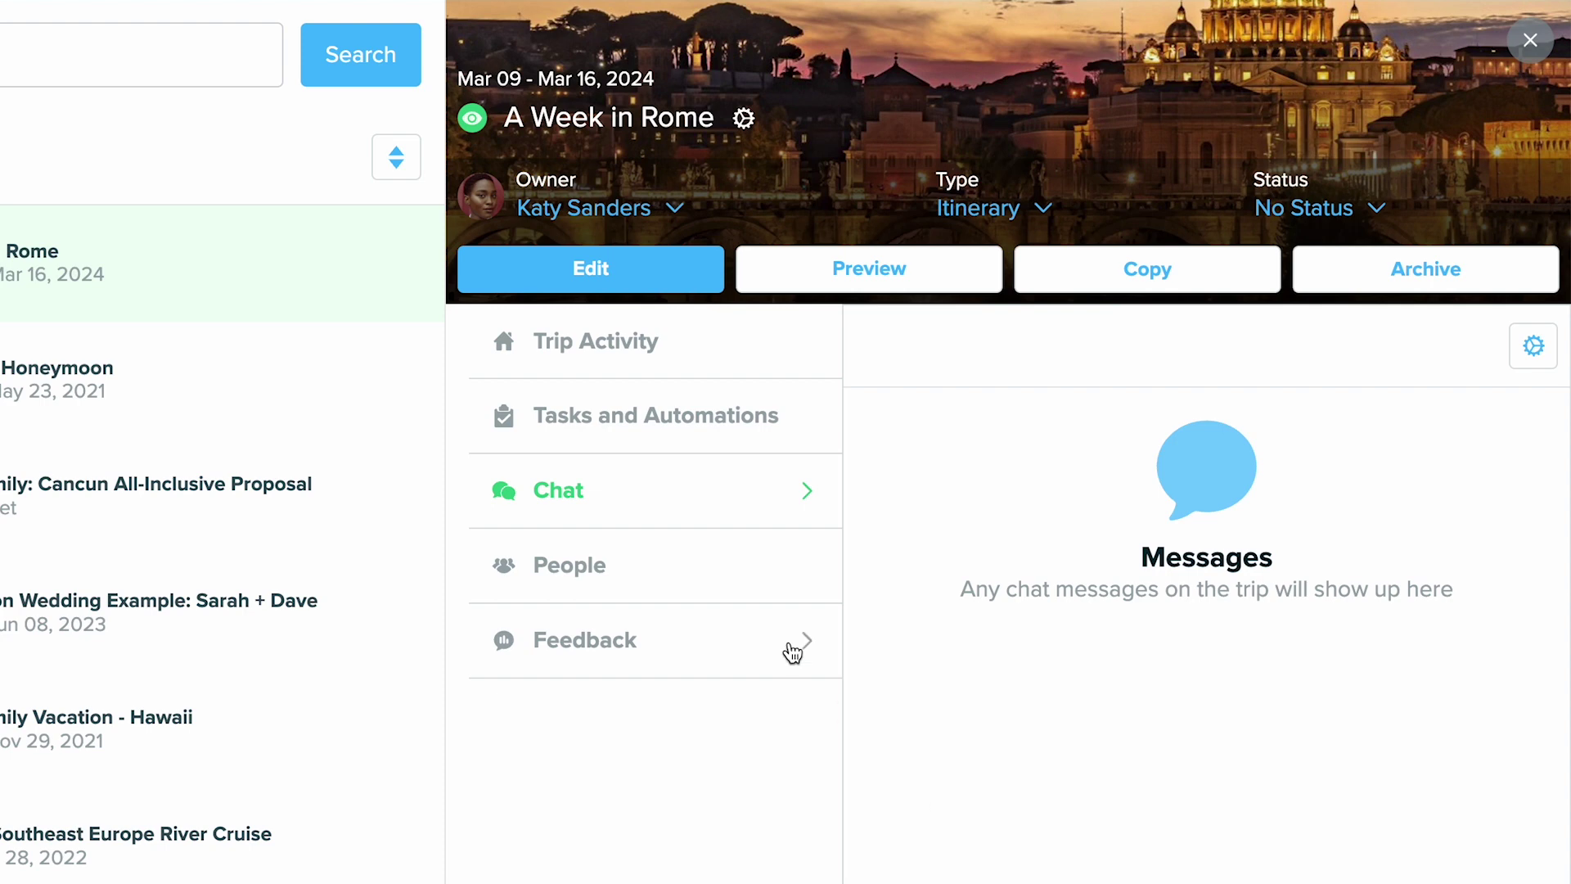
click(738, 593)
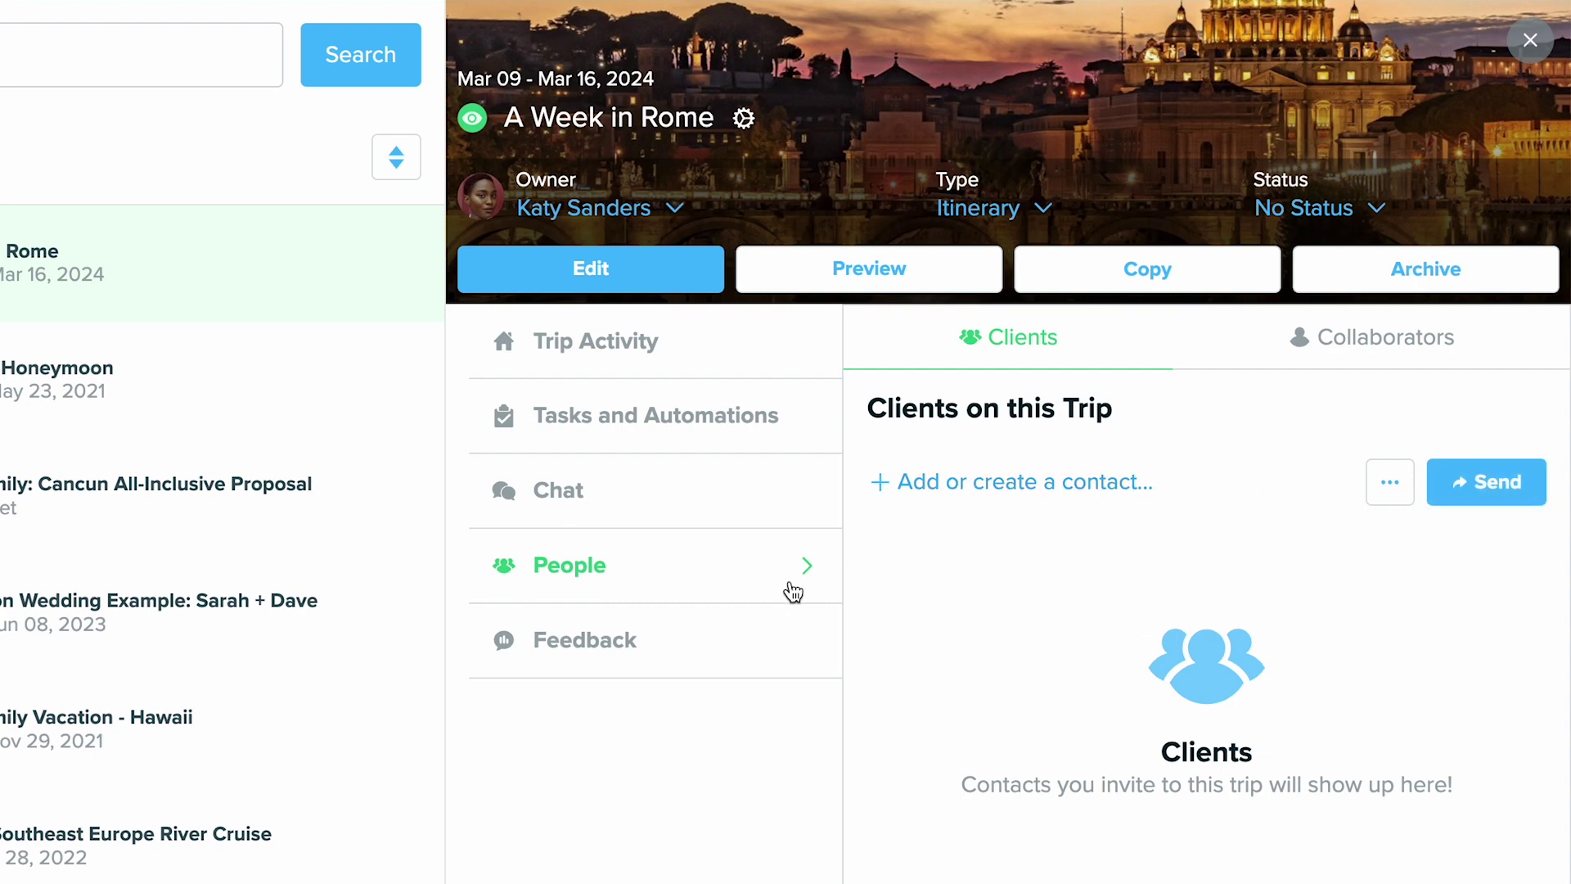
click(719, 664)
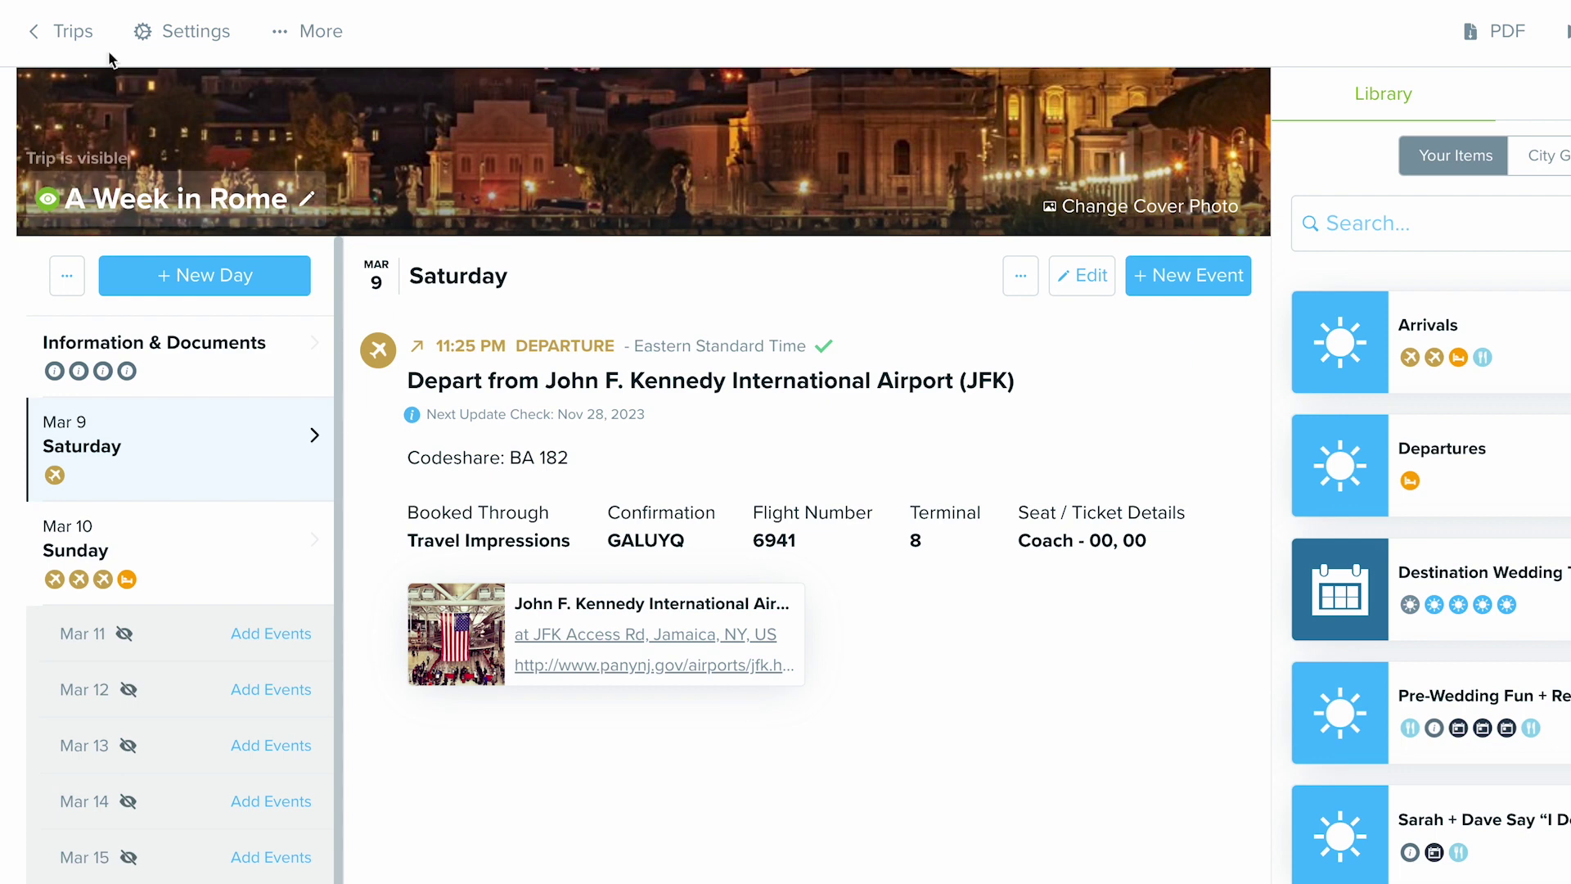
Exit the itinerary builder back to the Trips list.
click(59, 36)
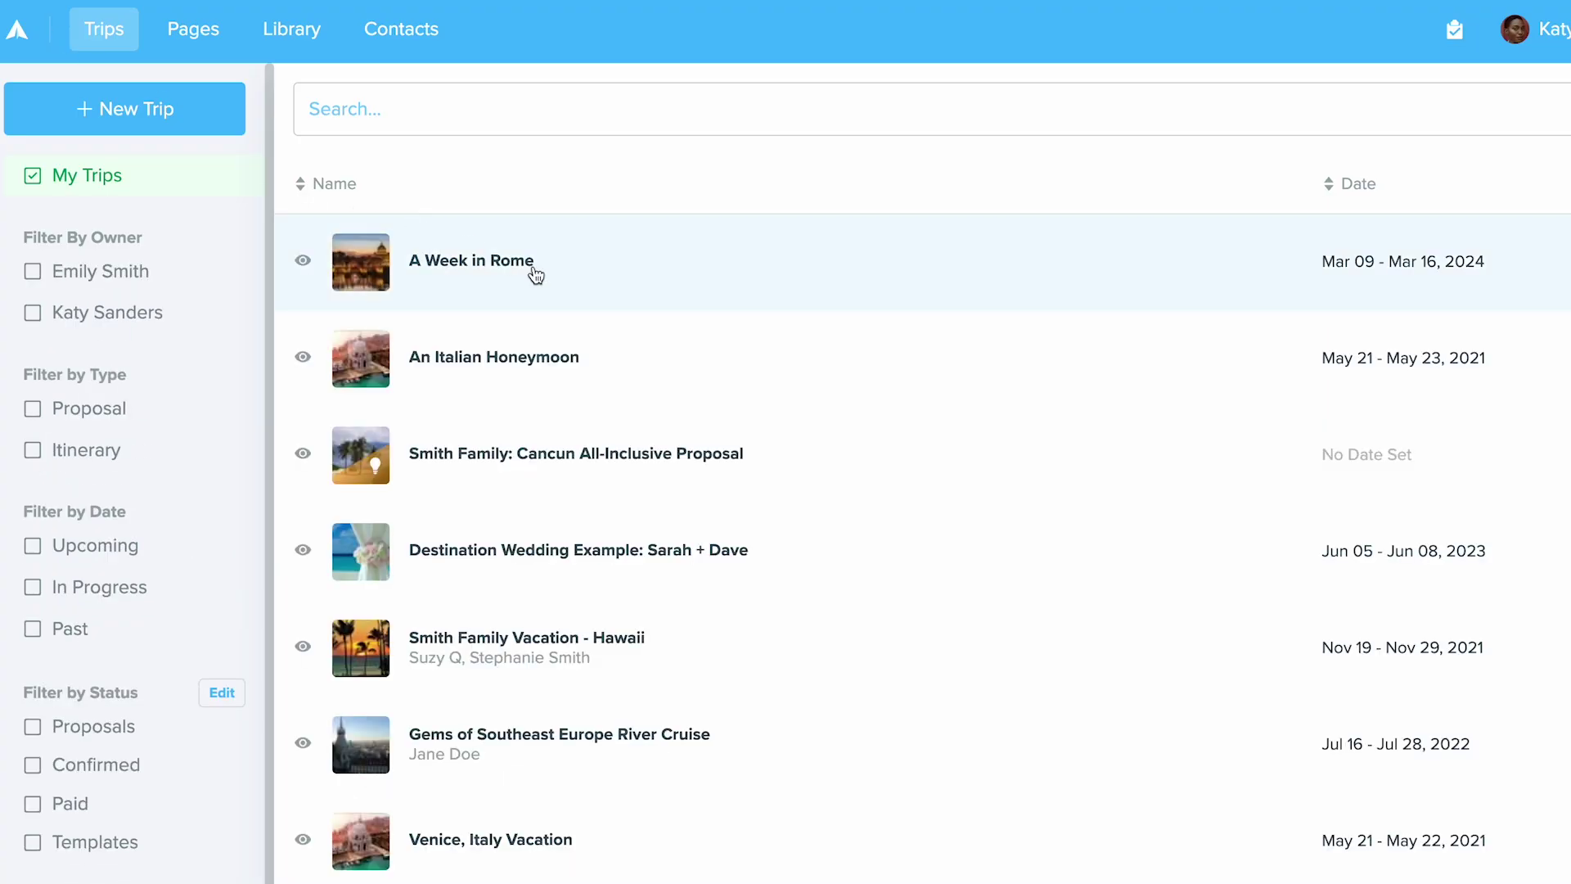
Open A Week in Rome and scroll through its client-facing itinerary Preview.
click(536, 276)
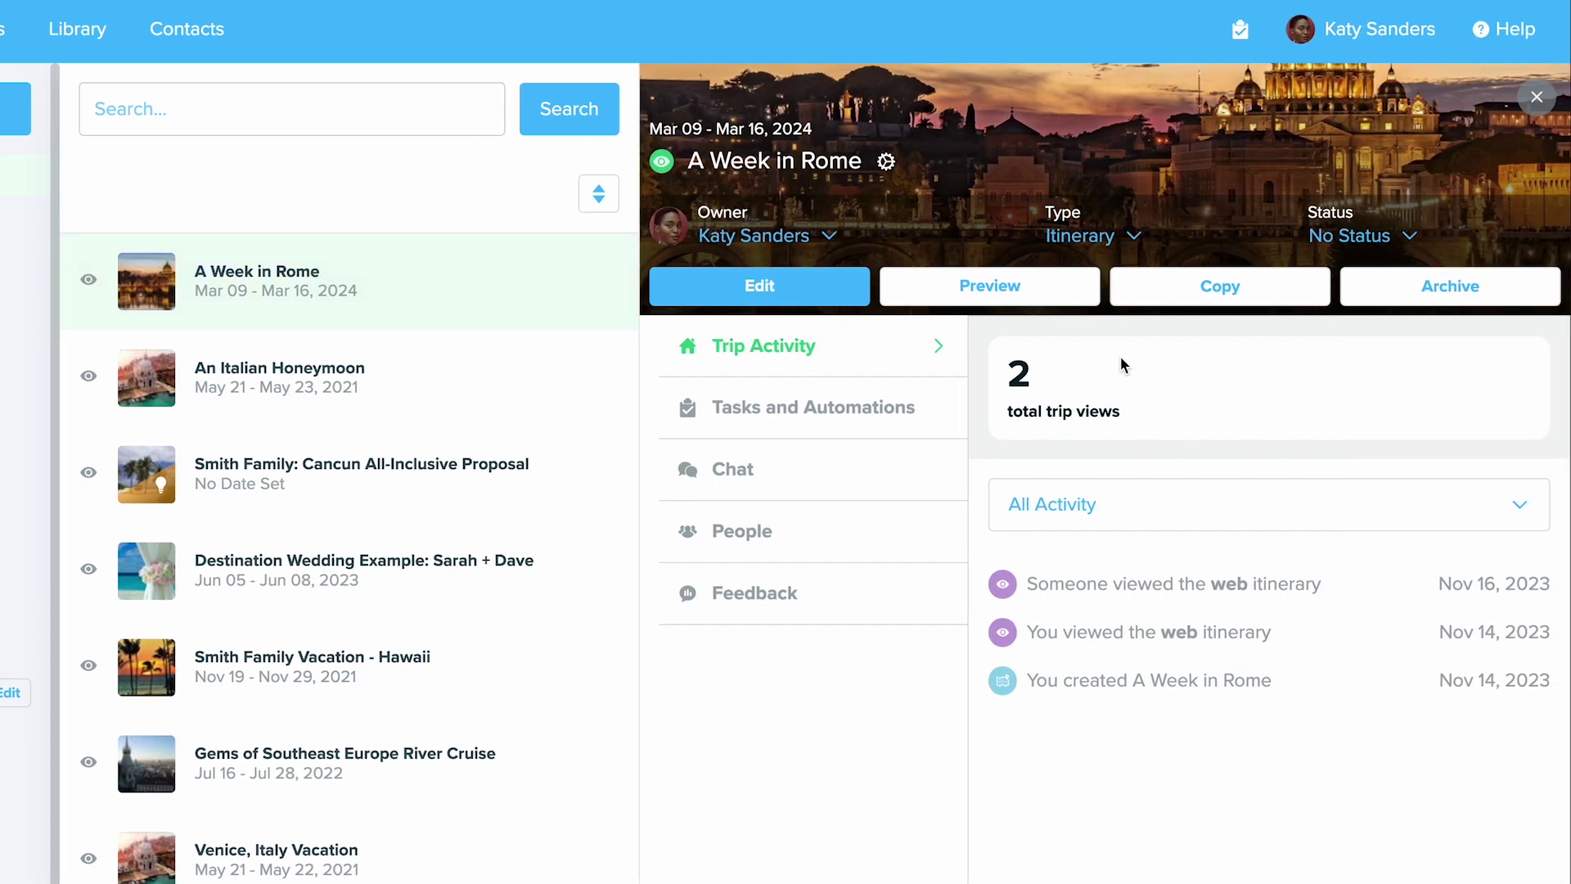
click(1068, 305)
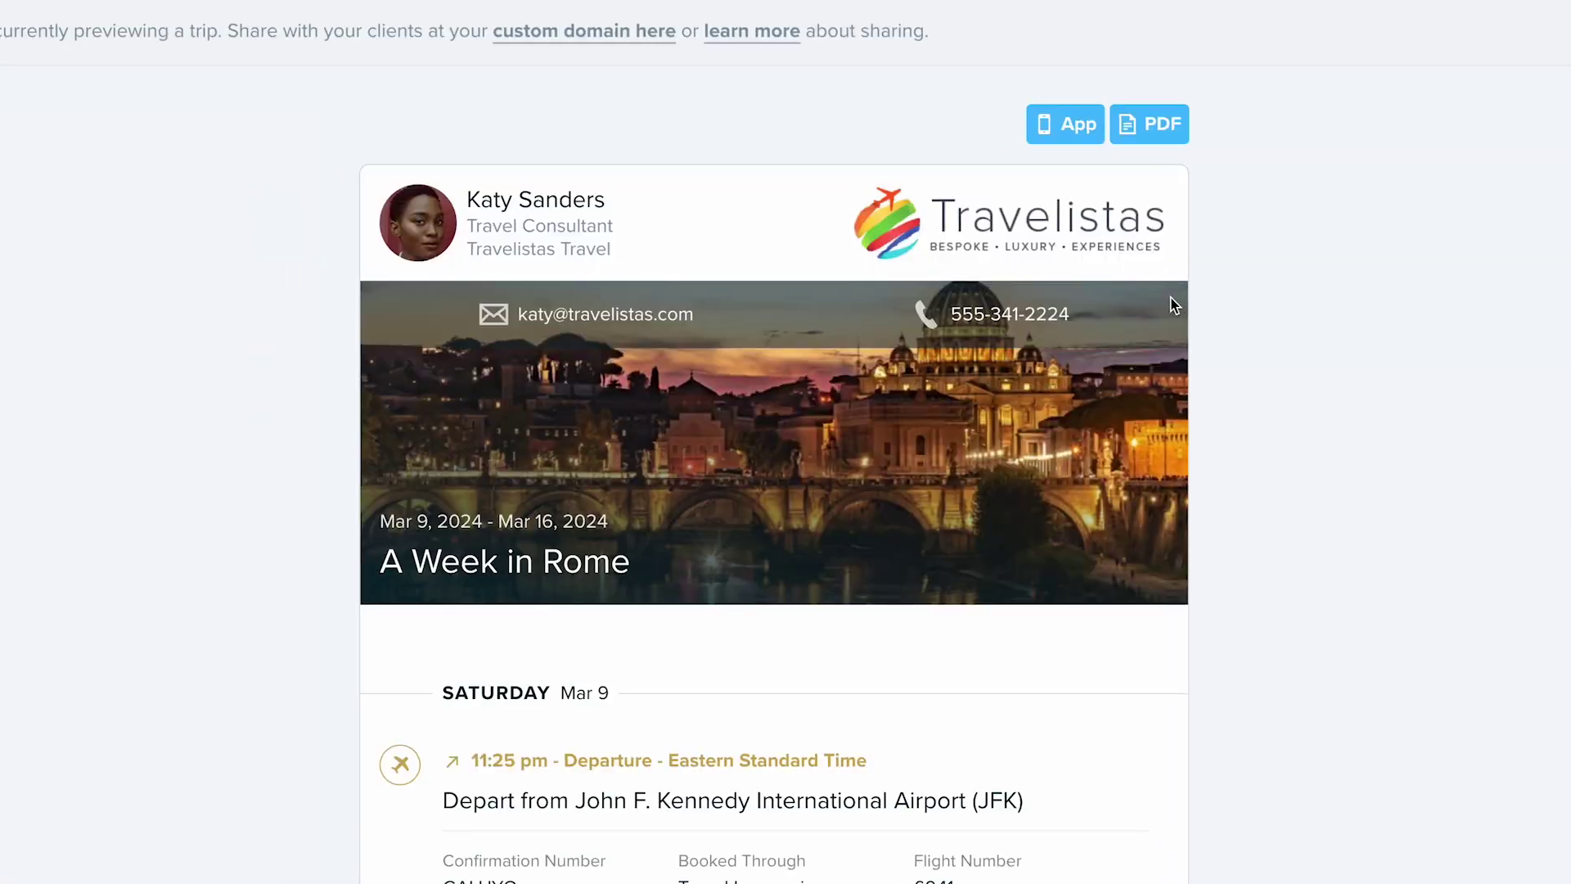
scroll(1395, 381, down, 10)
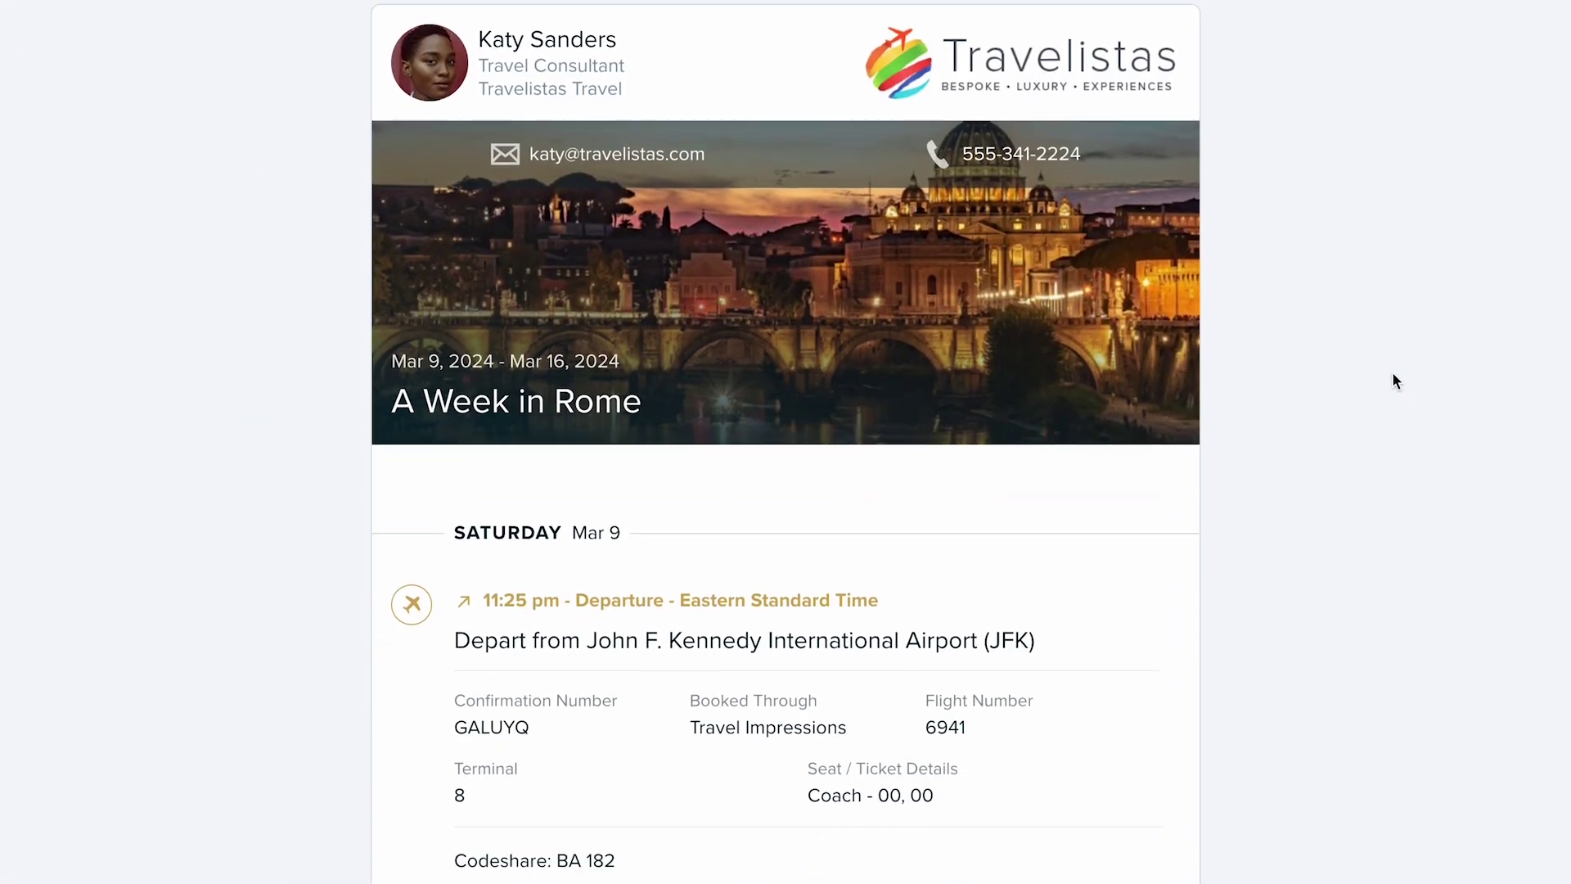
scroll(1395, 382, up, 10)
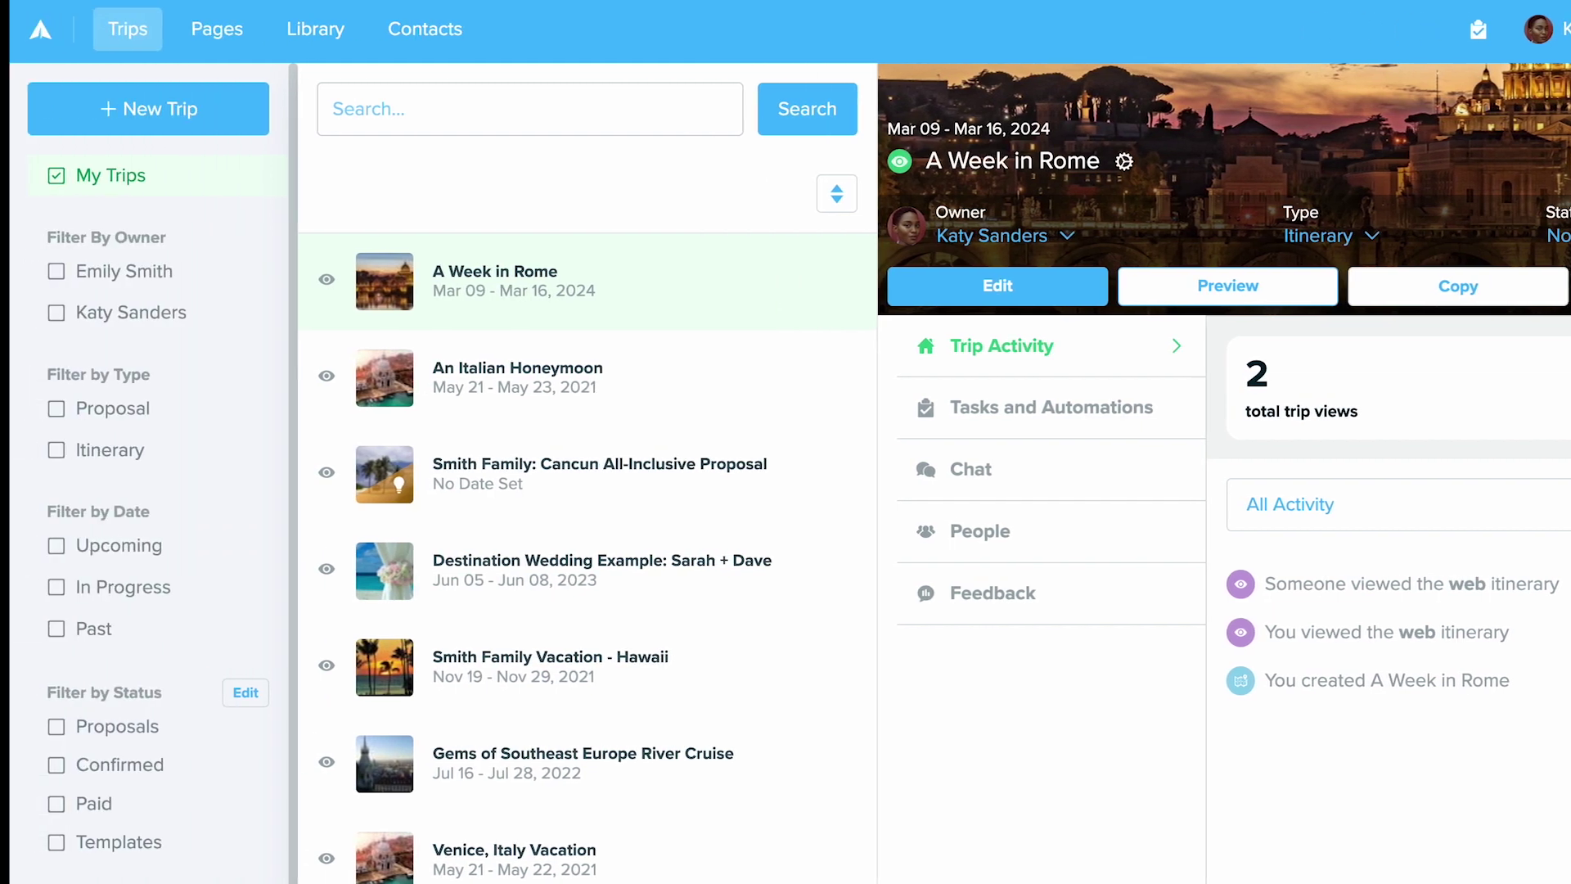
scroll(220, 479, down, 2)
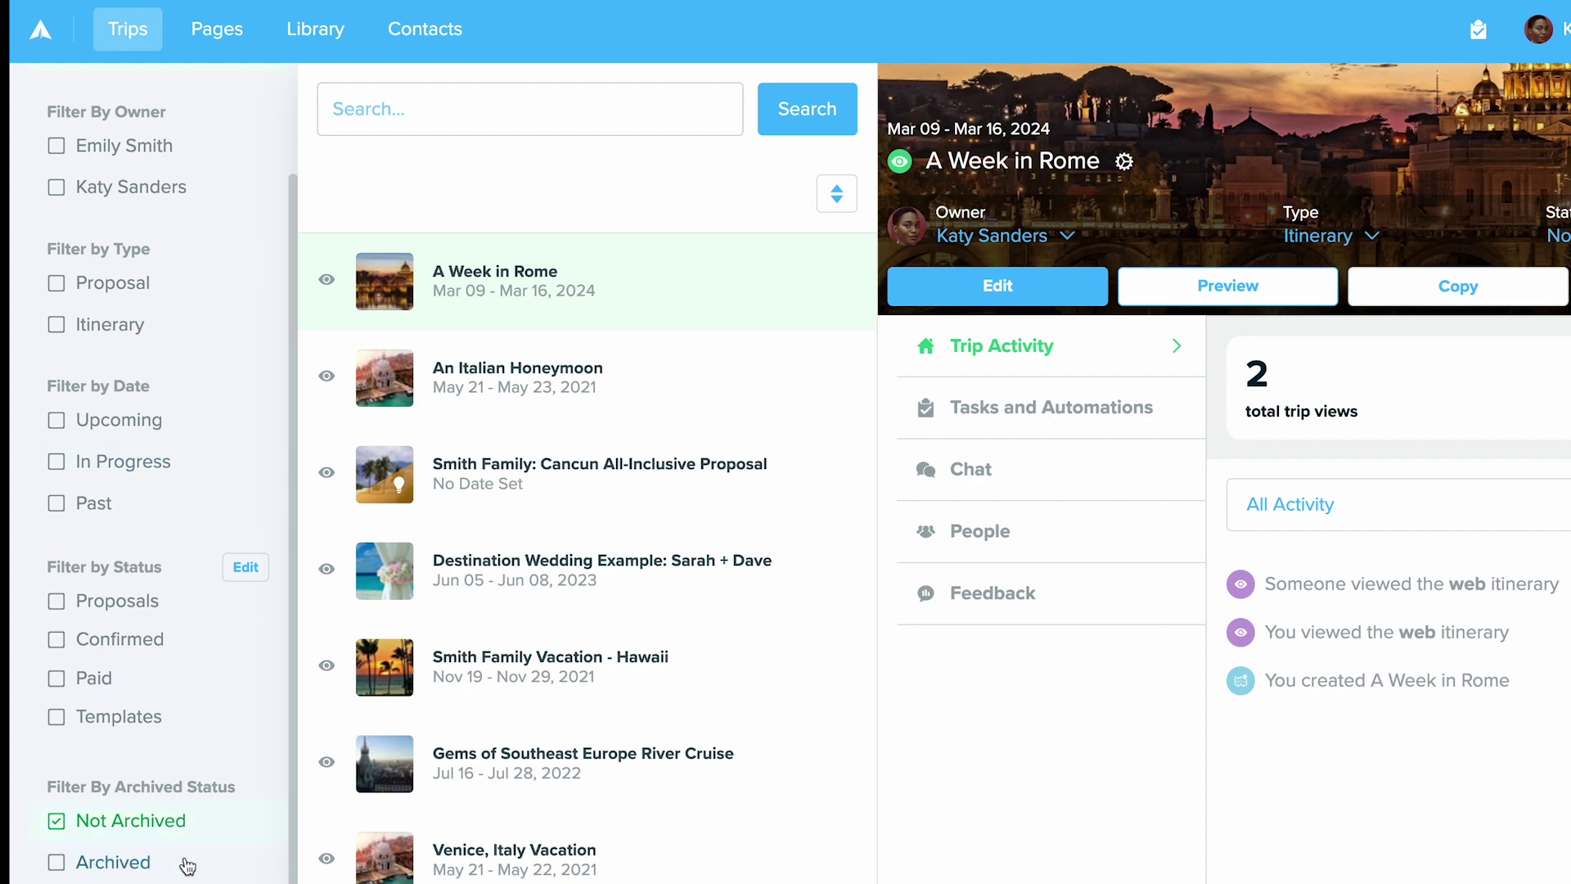
scroll(189, 866, up, 2)
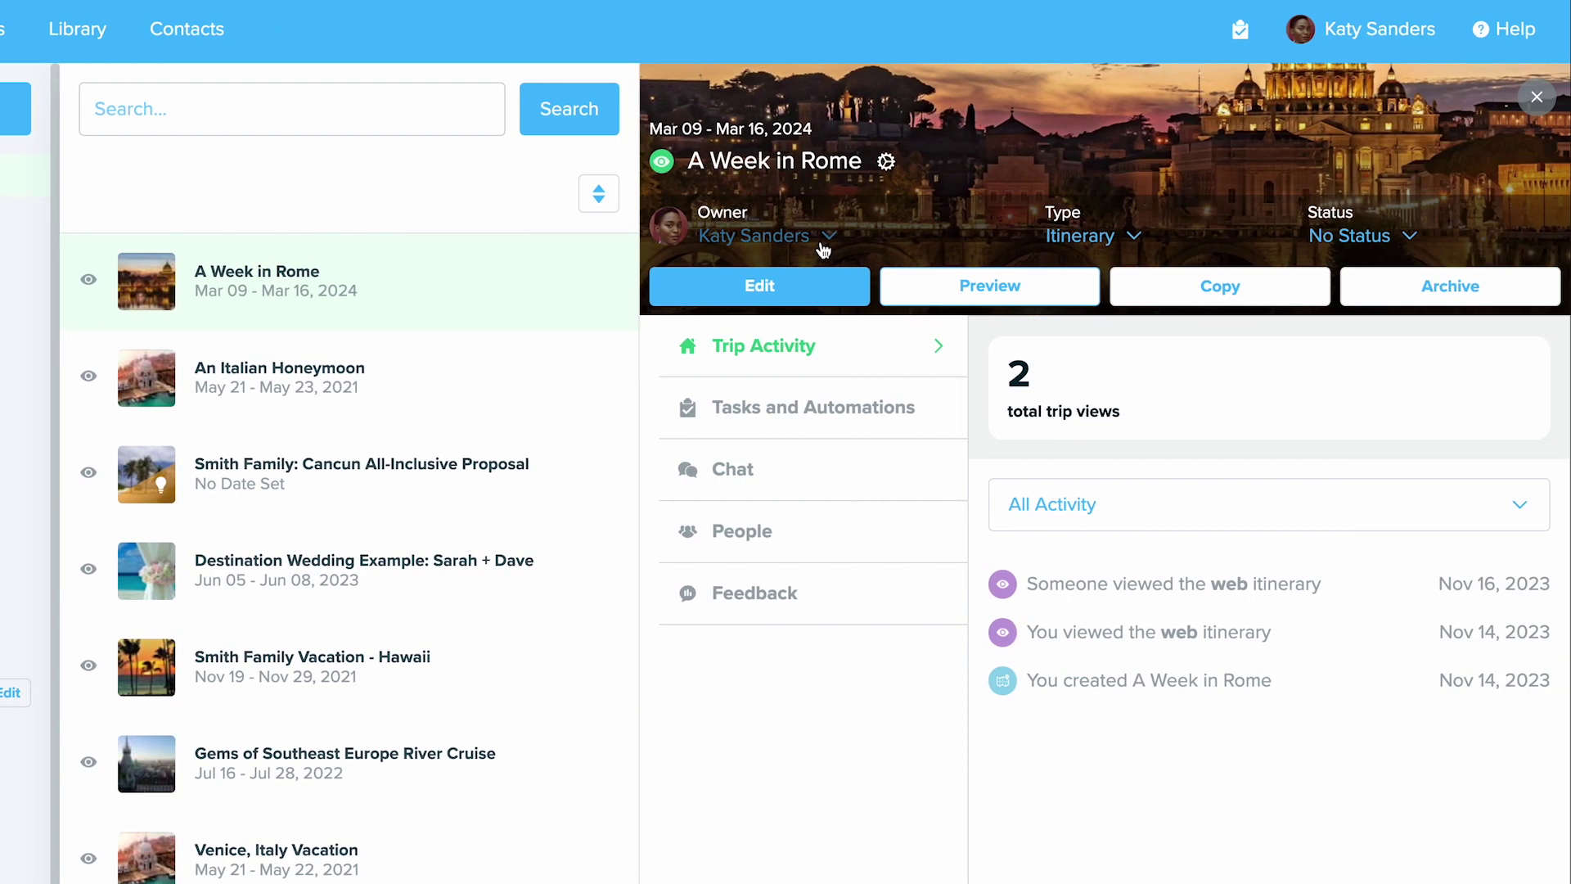
click(823, 246)
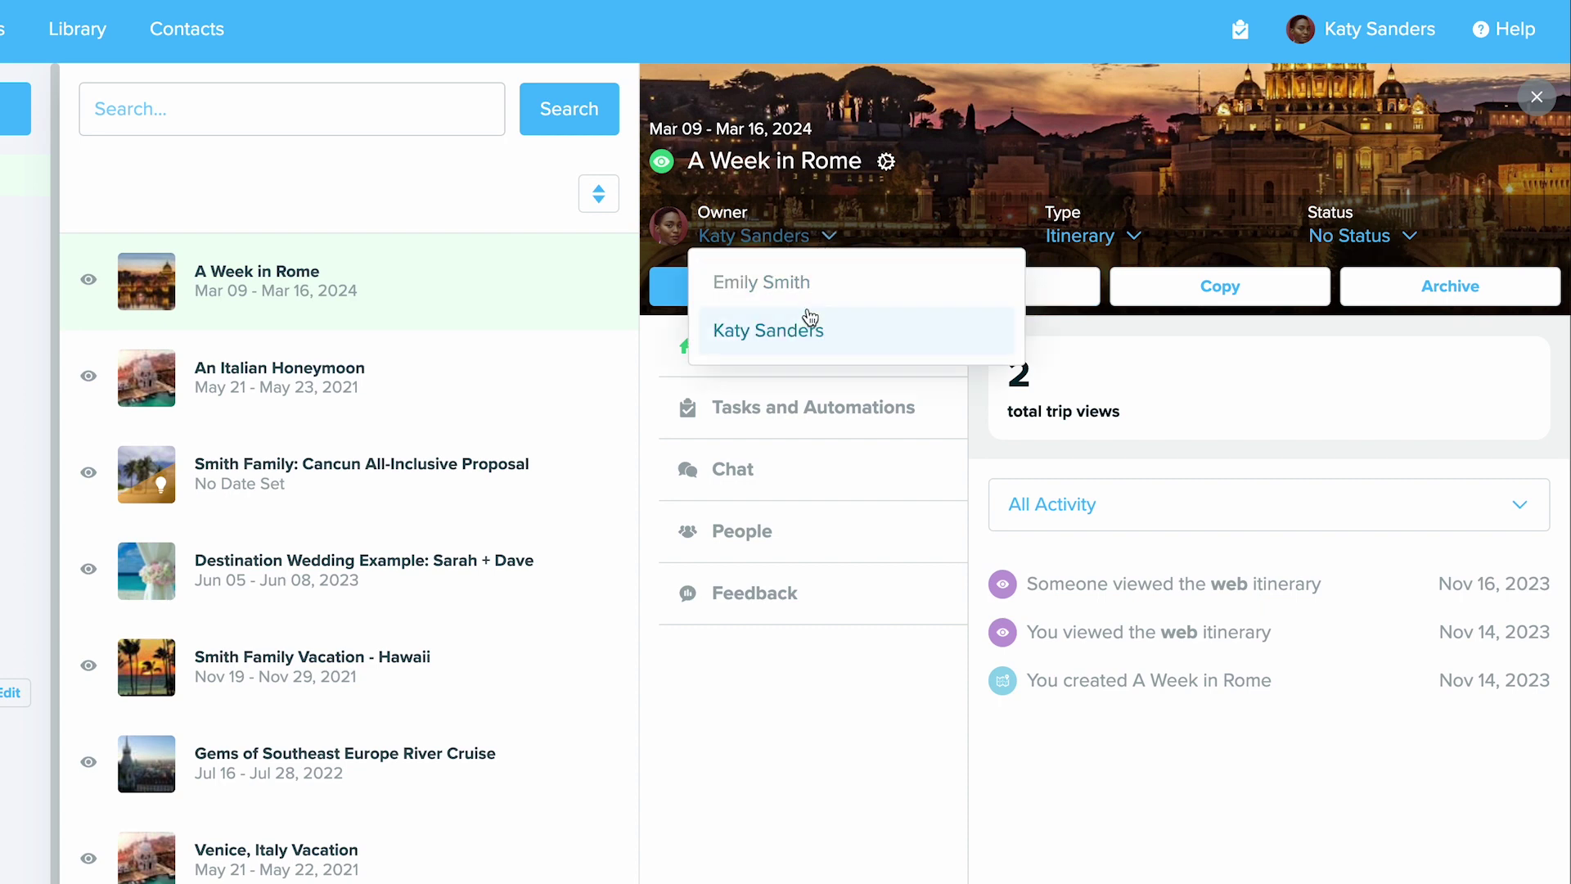
click(818, 243)
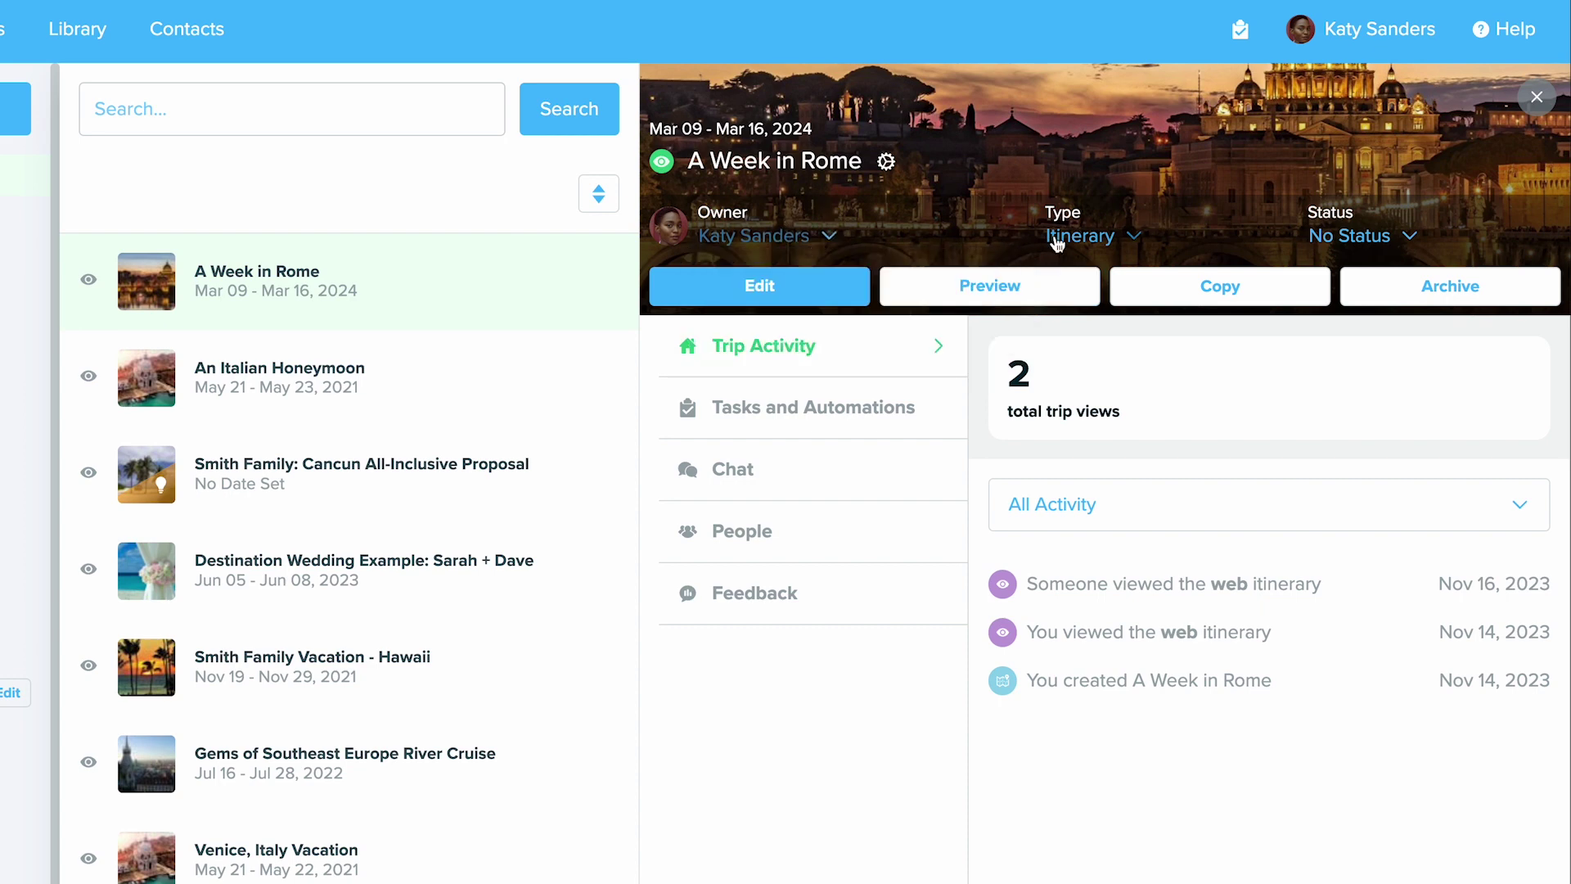
click(1115, 239)
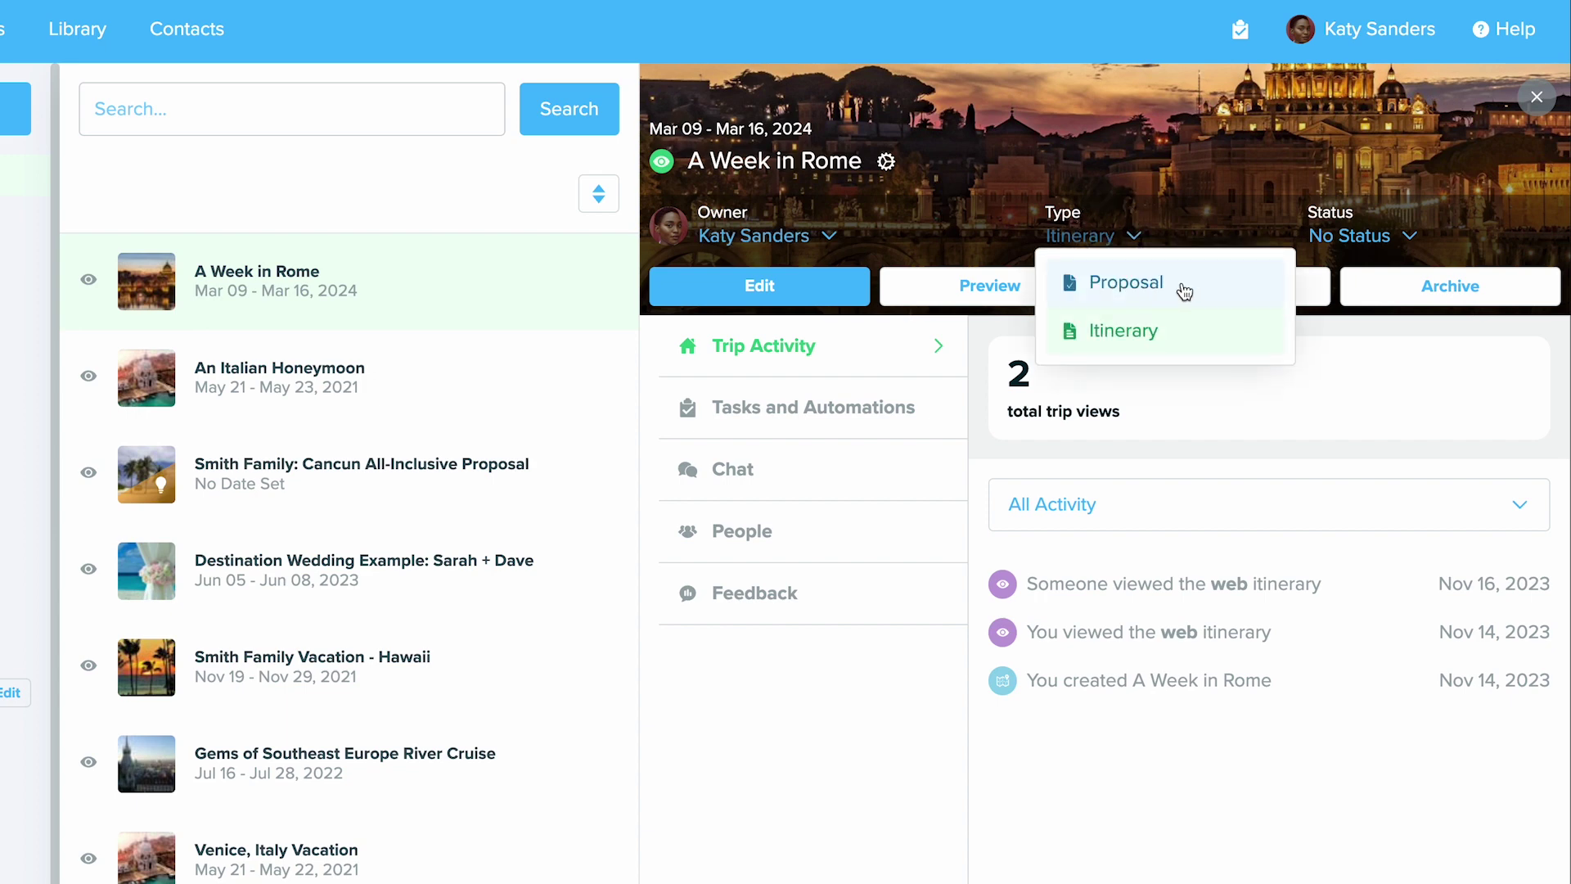
click(1408, 237)
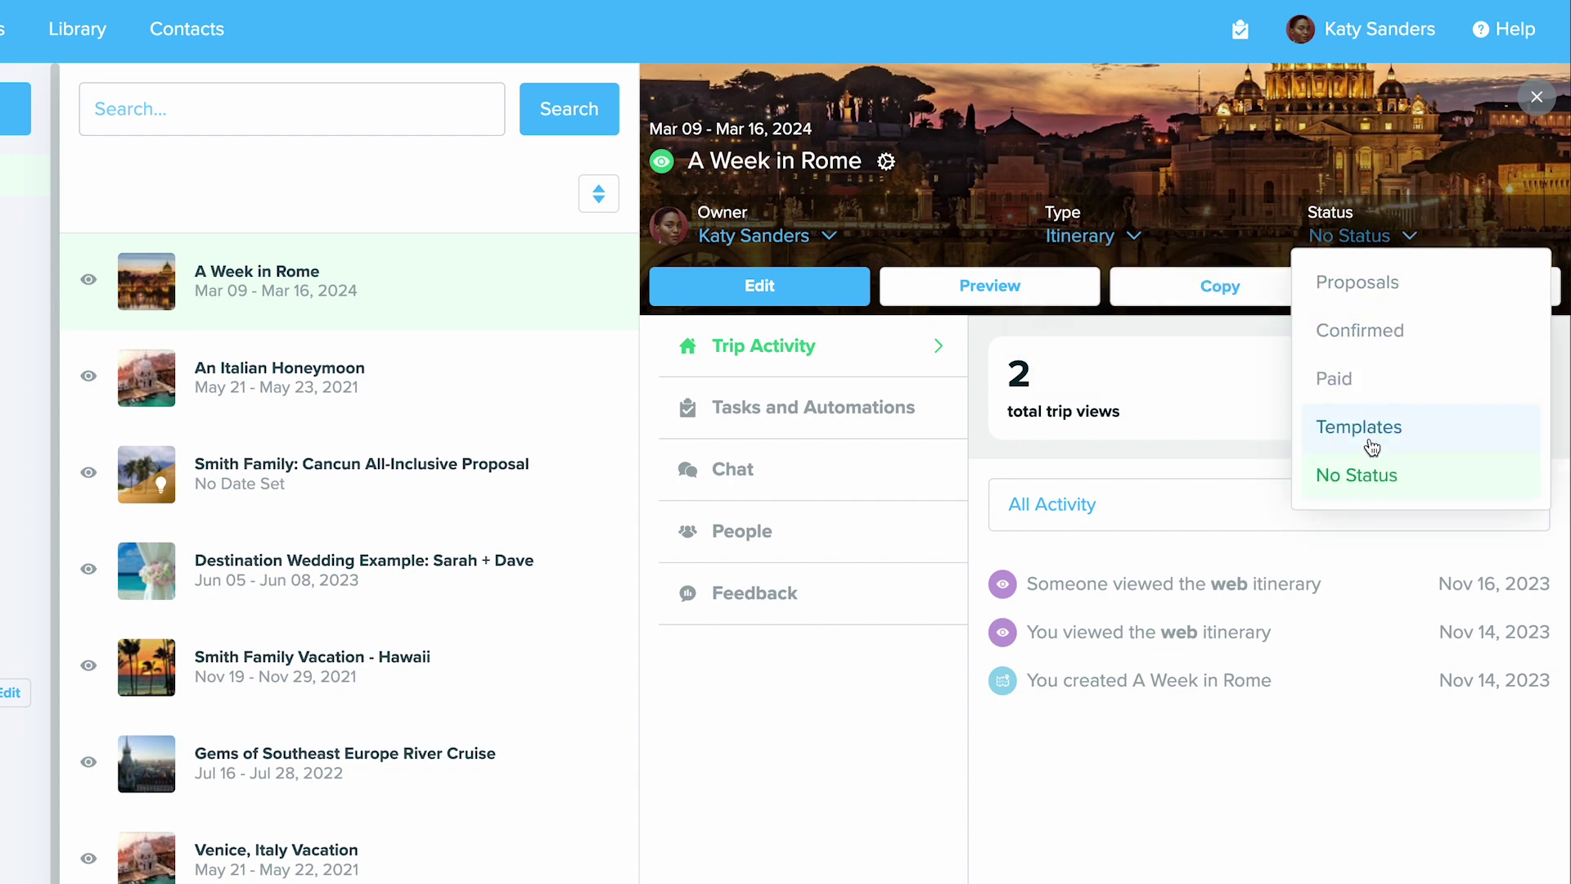
click(1335, 242)
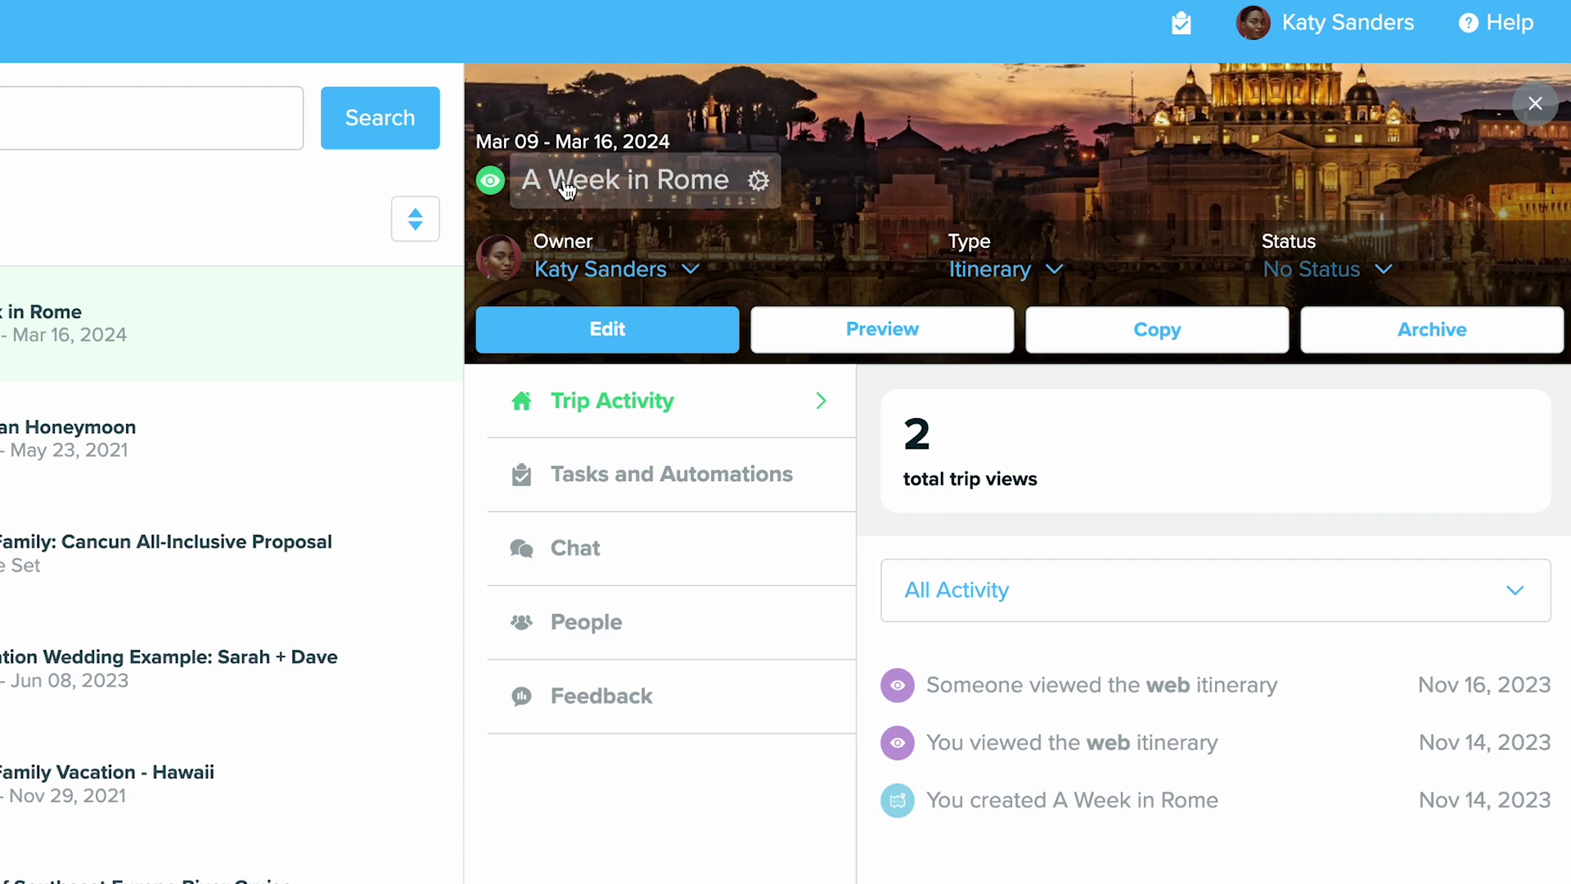
click(752, 184)
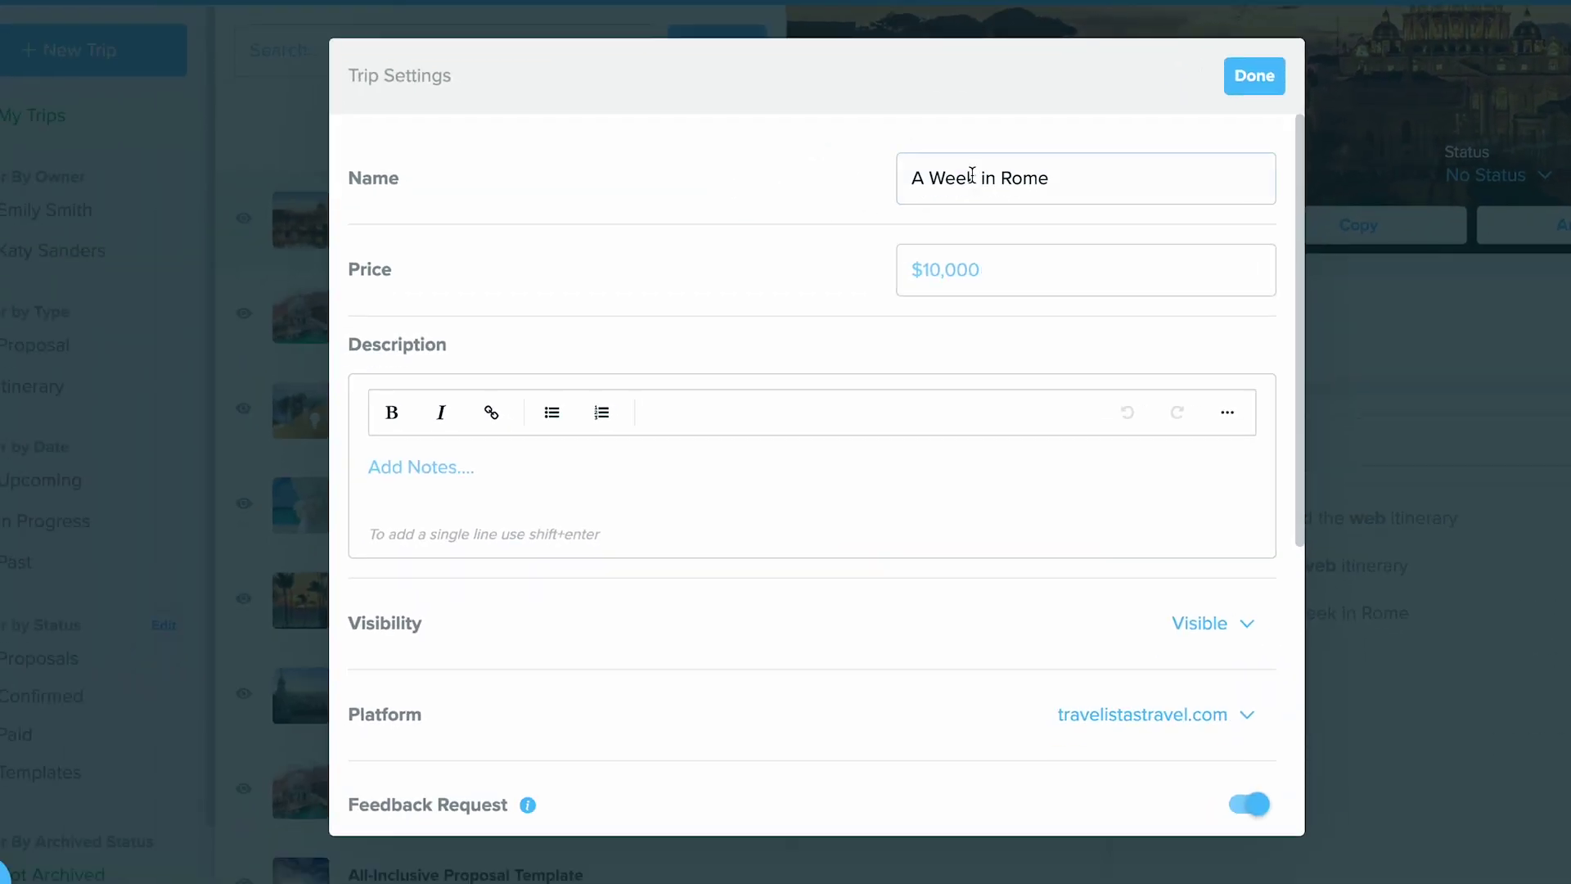
click(945, 187)
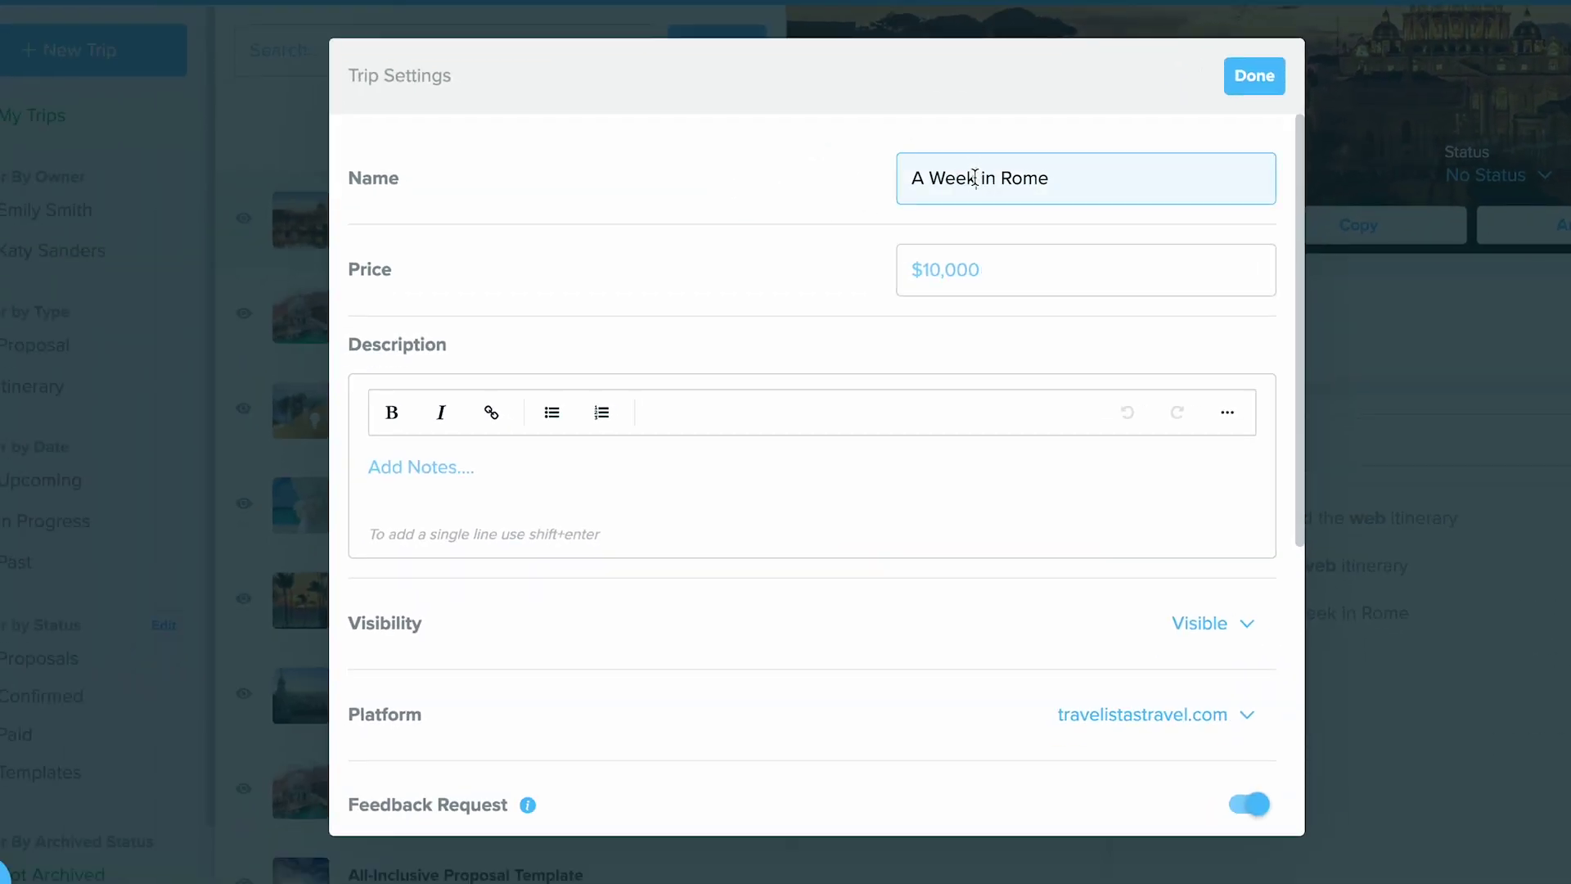
click(845, 491)
scroll(846, 493, down, 3)
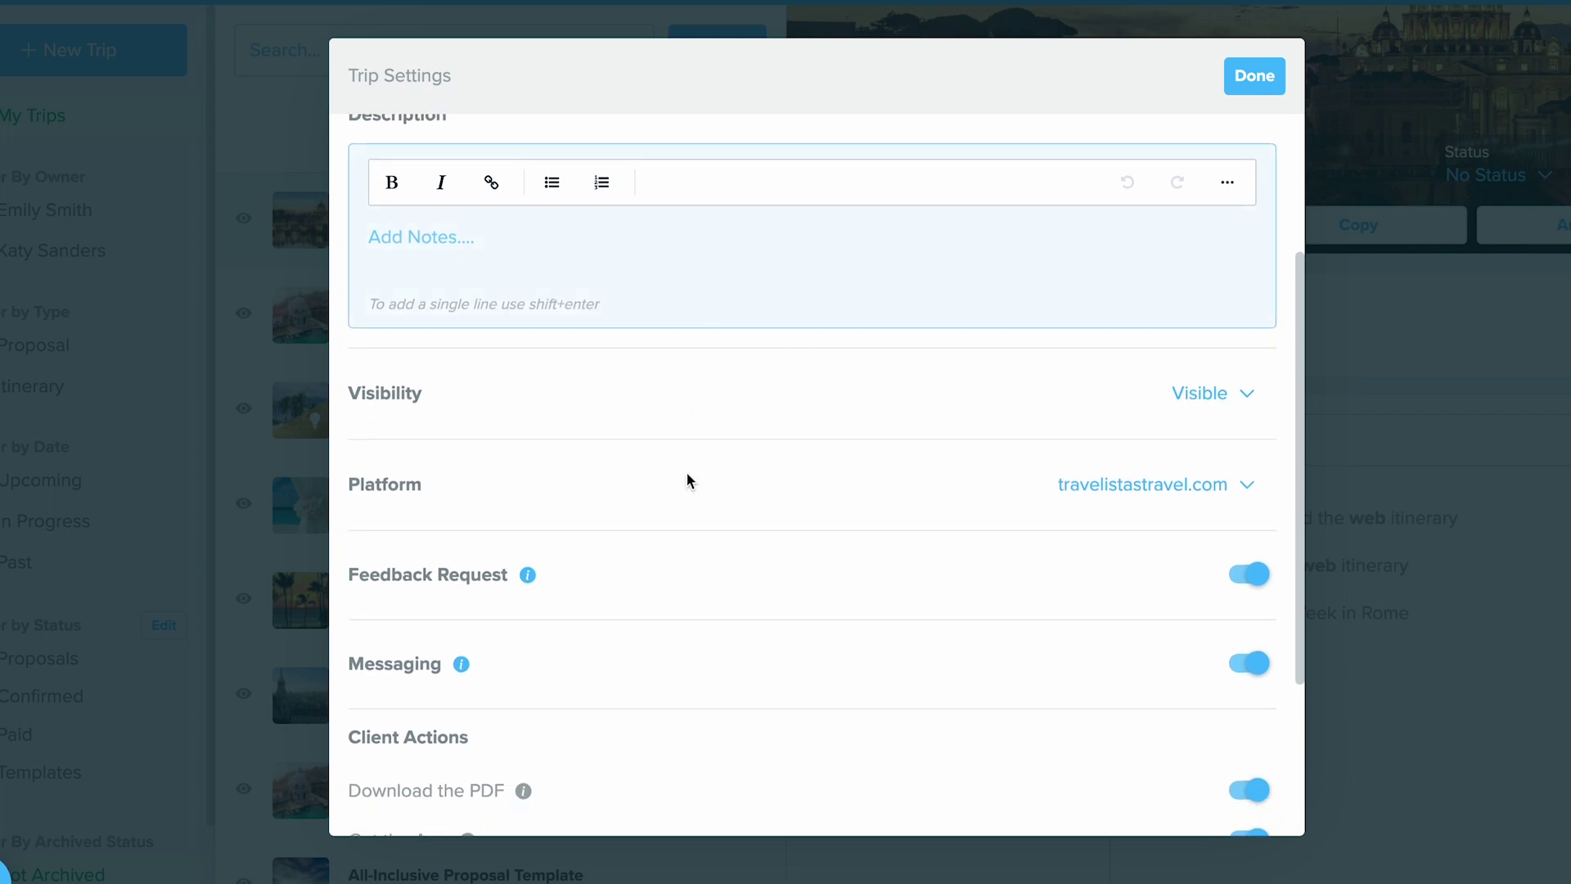
scroll(709, 652, down, 3)
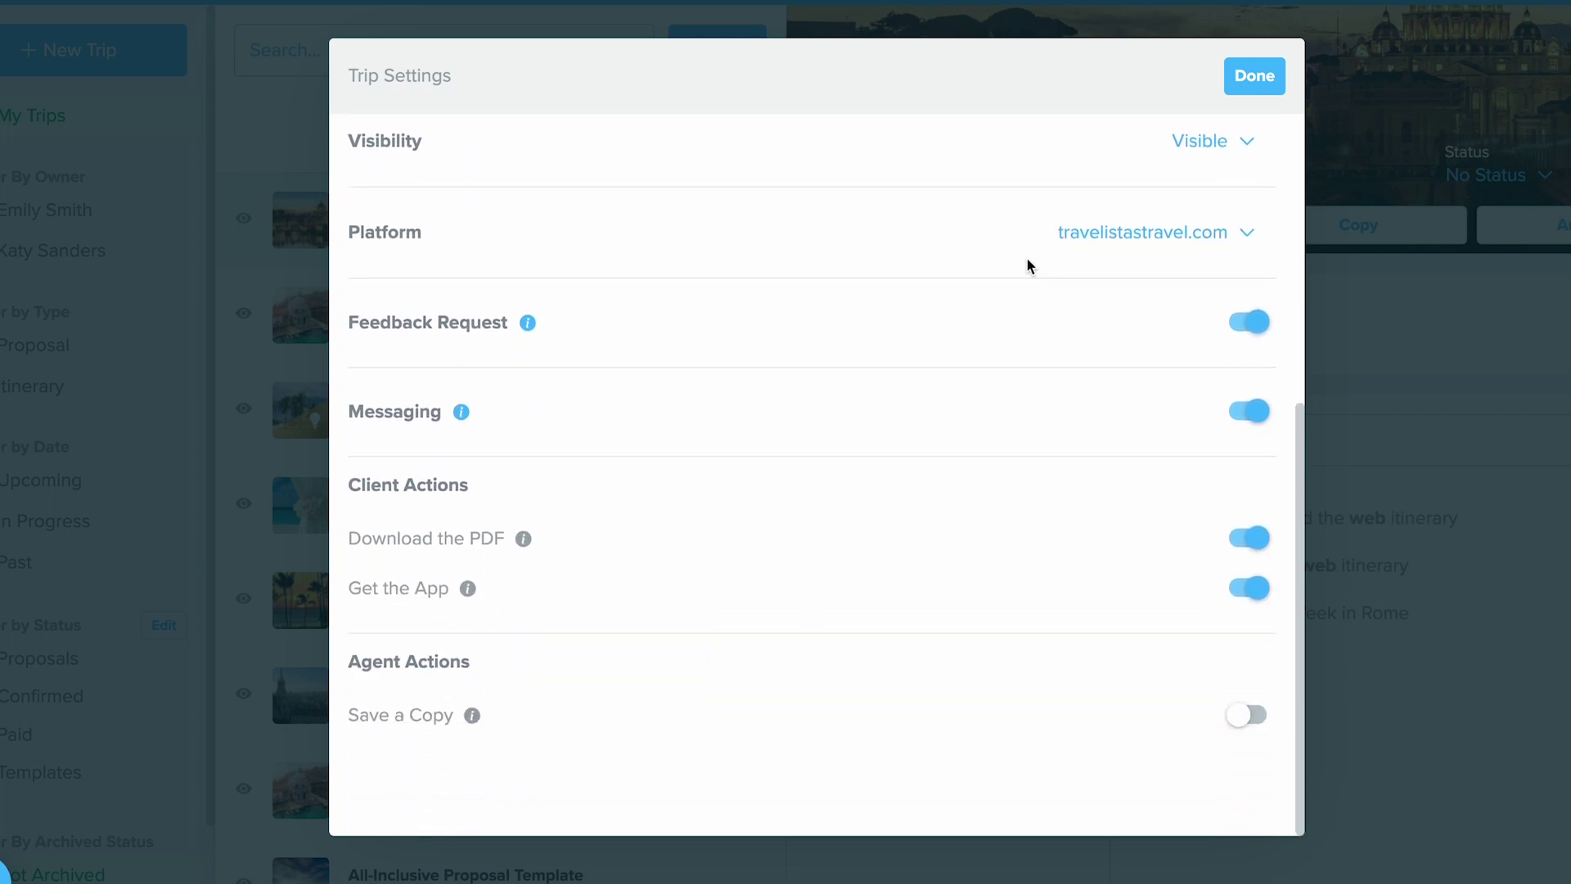
scroll(1027, 259, up, 6)
click(1256, 72)
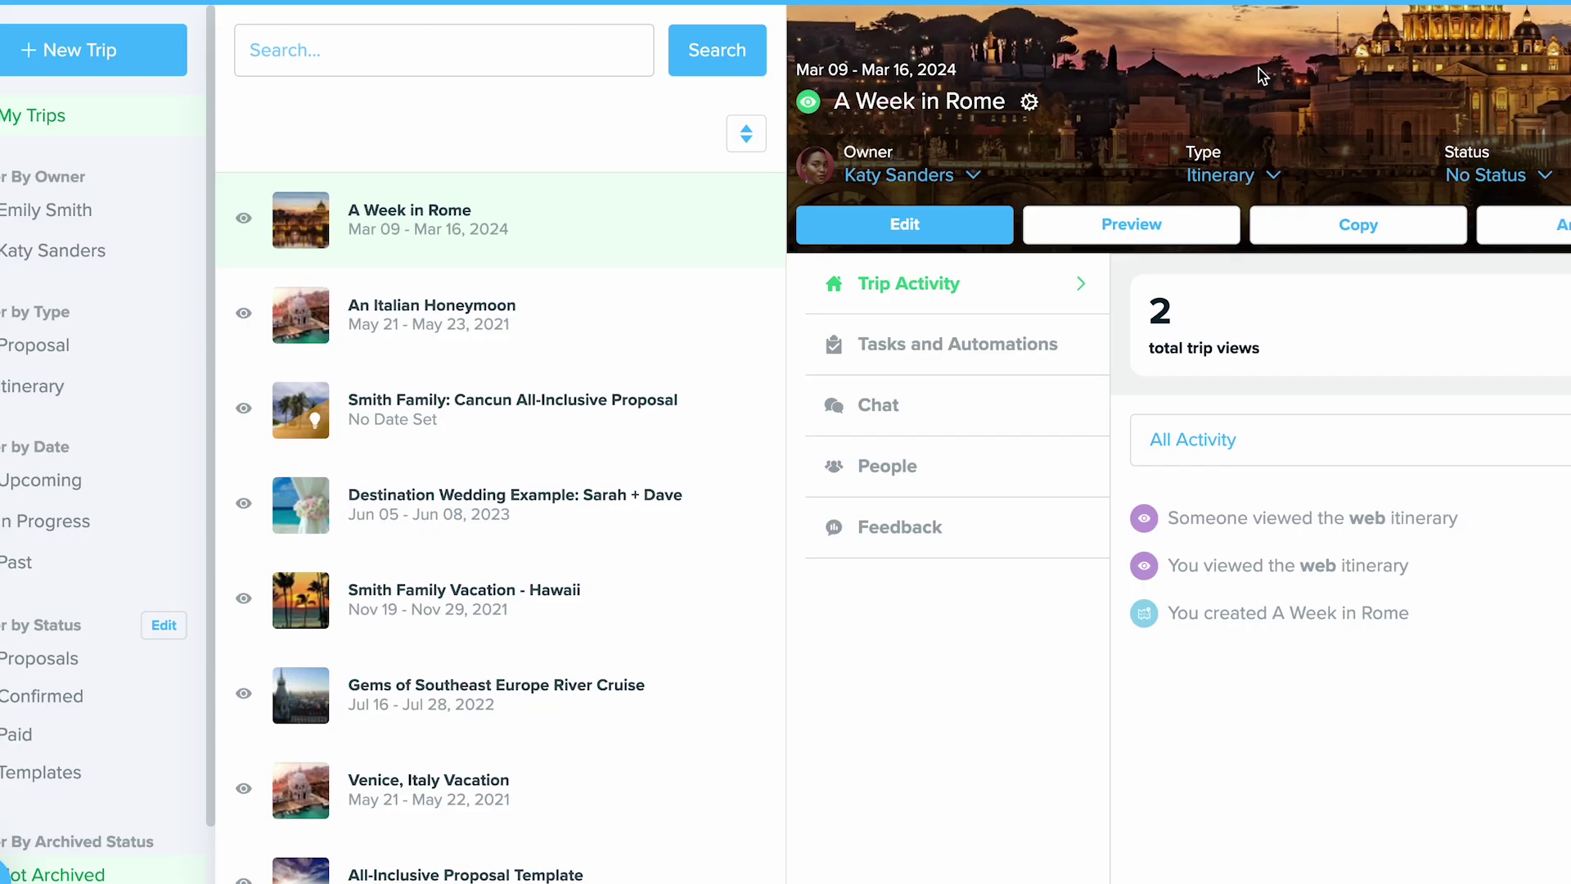